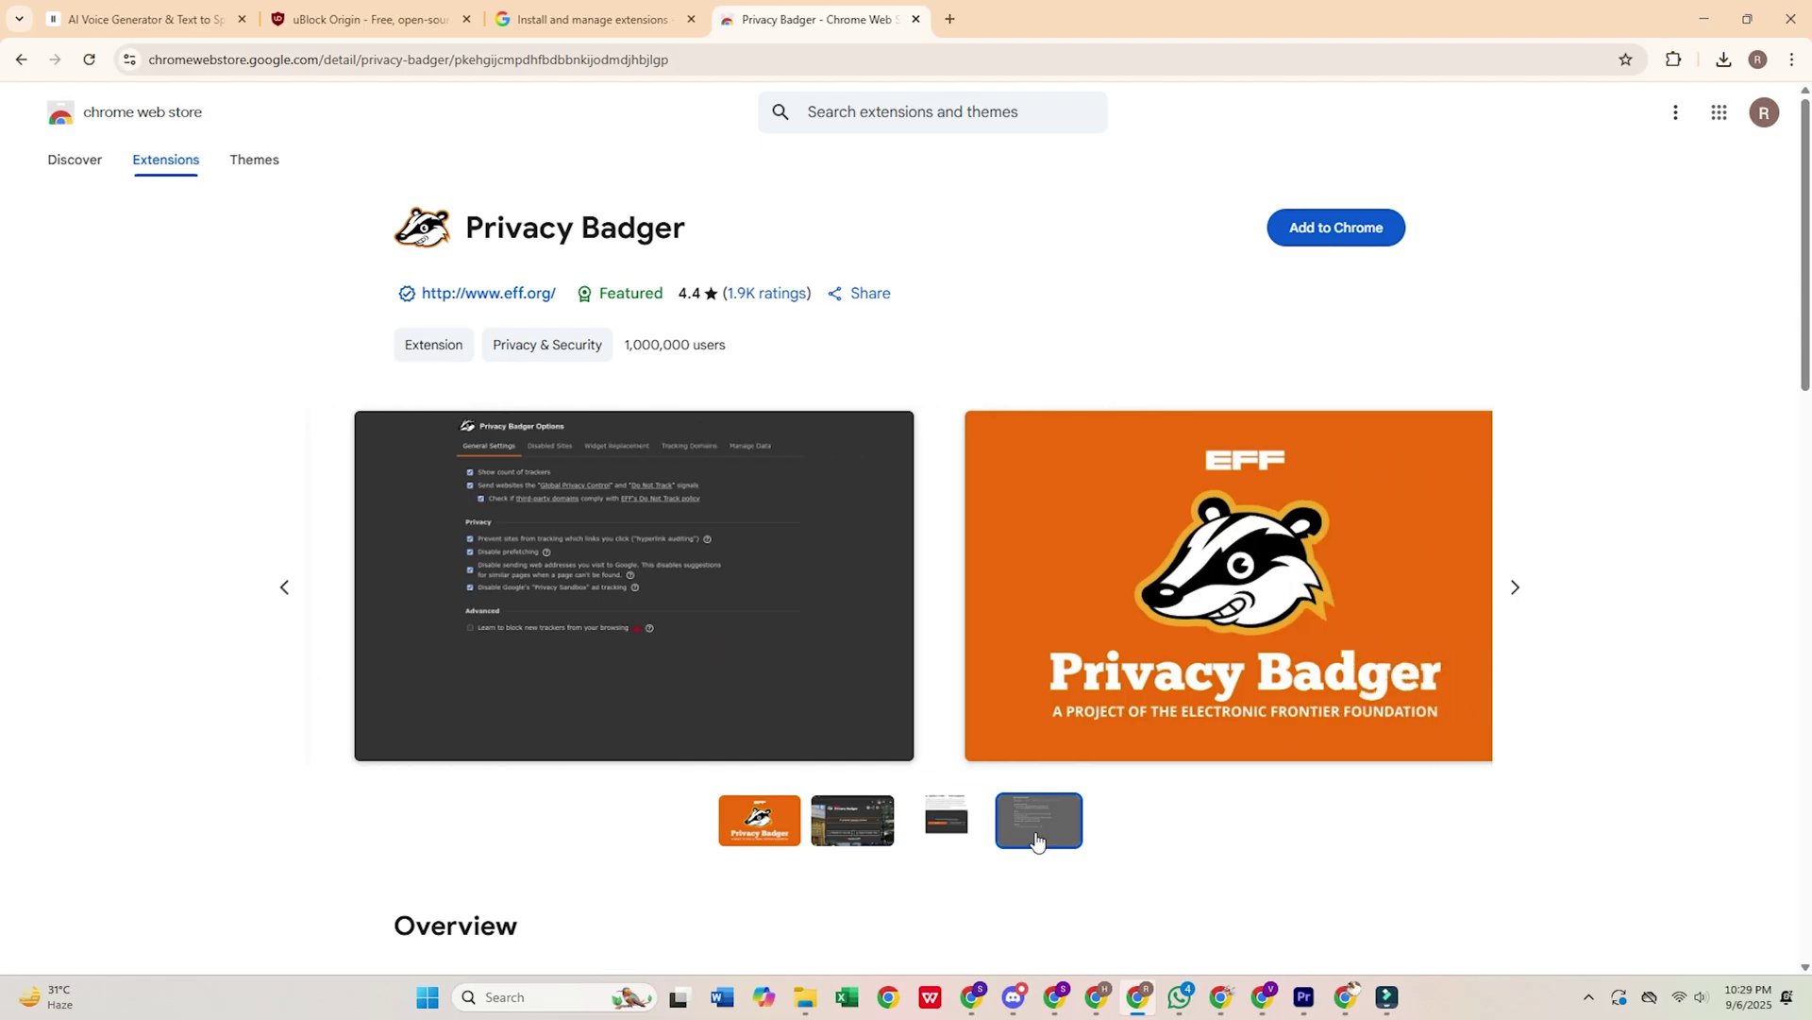
# Step: Add Privacy Badger to Chrome and complete Ghostery's onboarding to its setup-successful page
pyautogui.click(1347, 239)
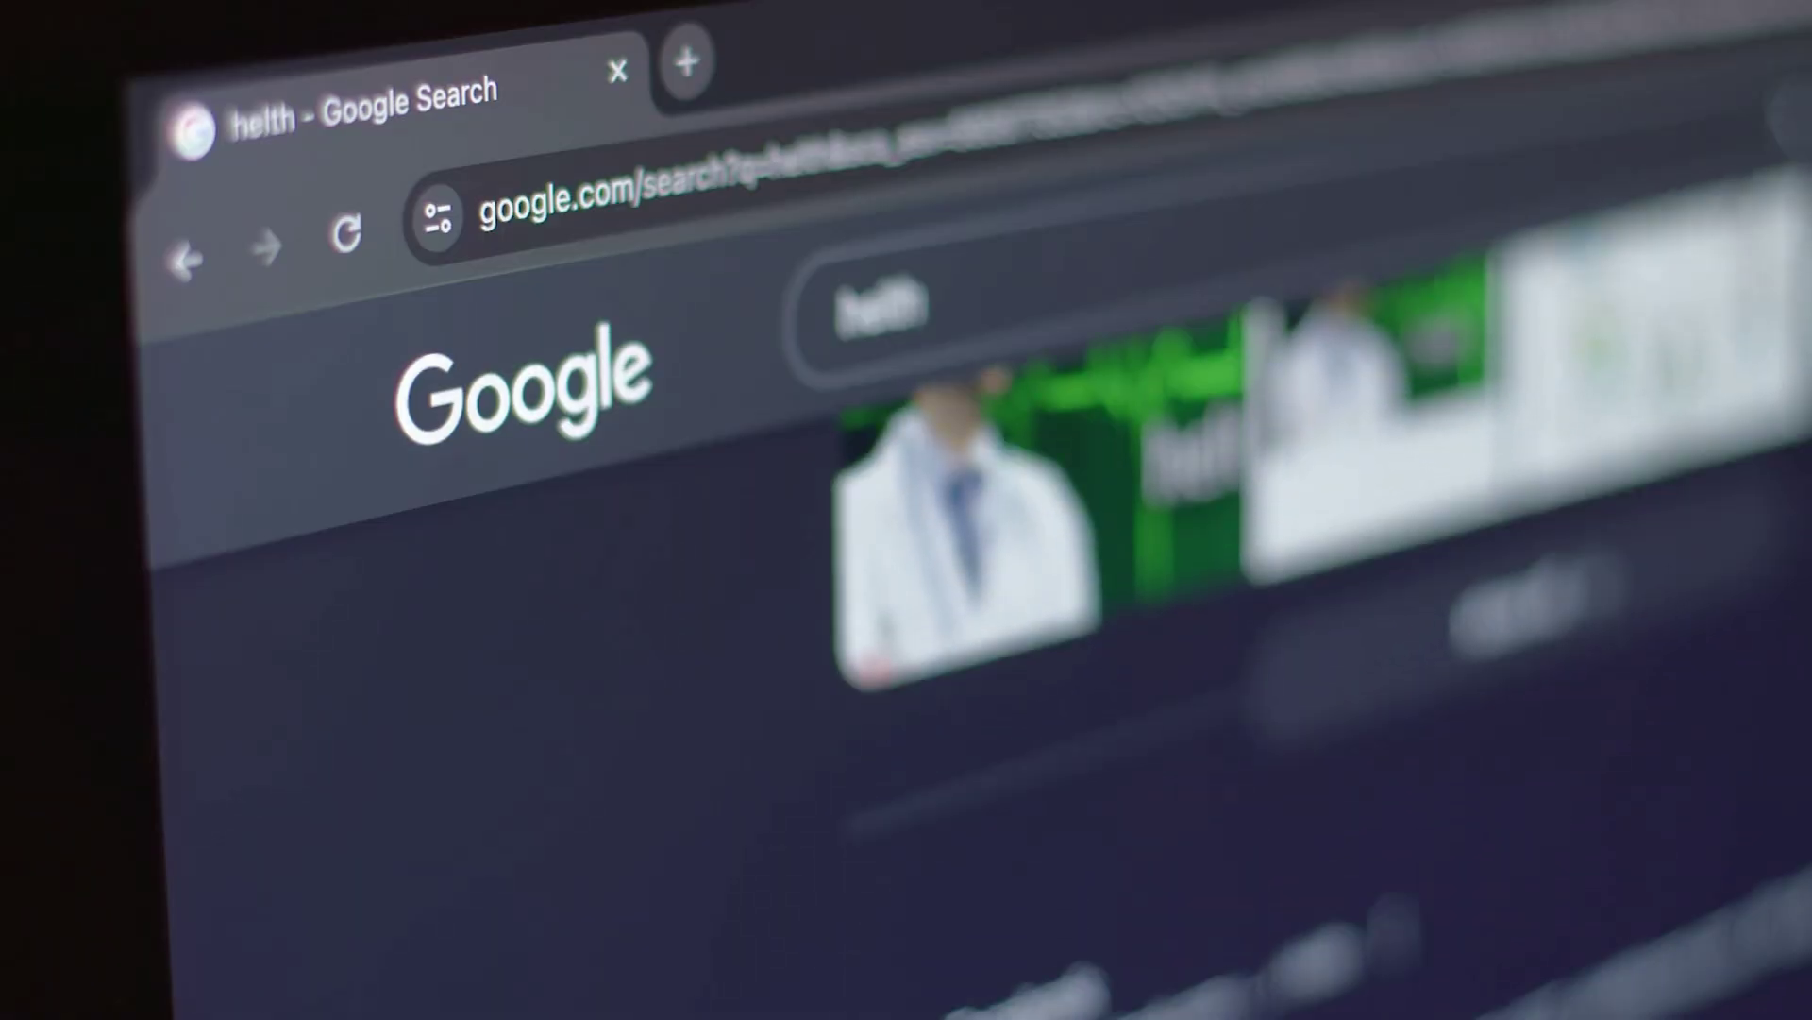
pyautogui.scroll(-3, 1275, 637)
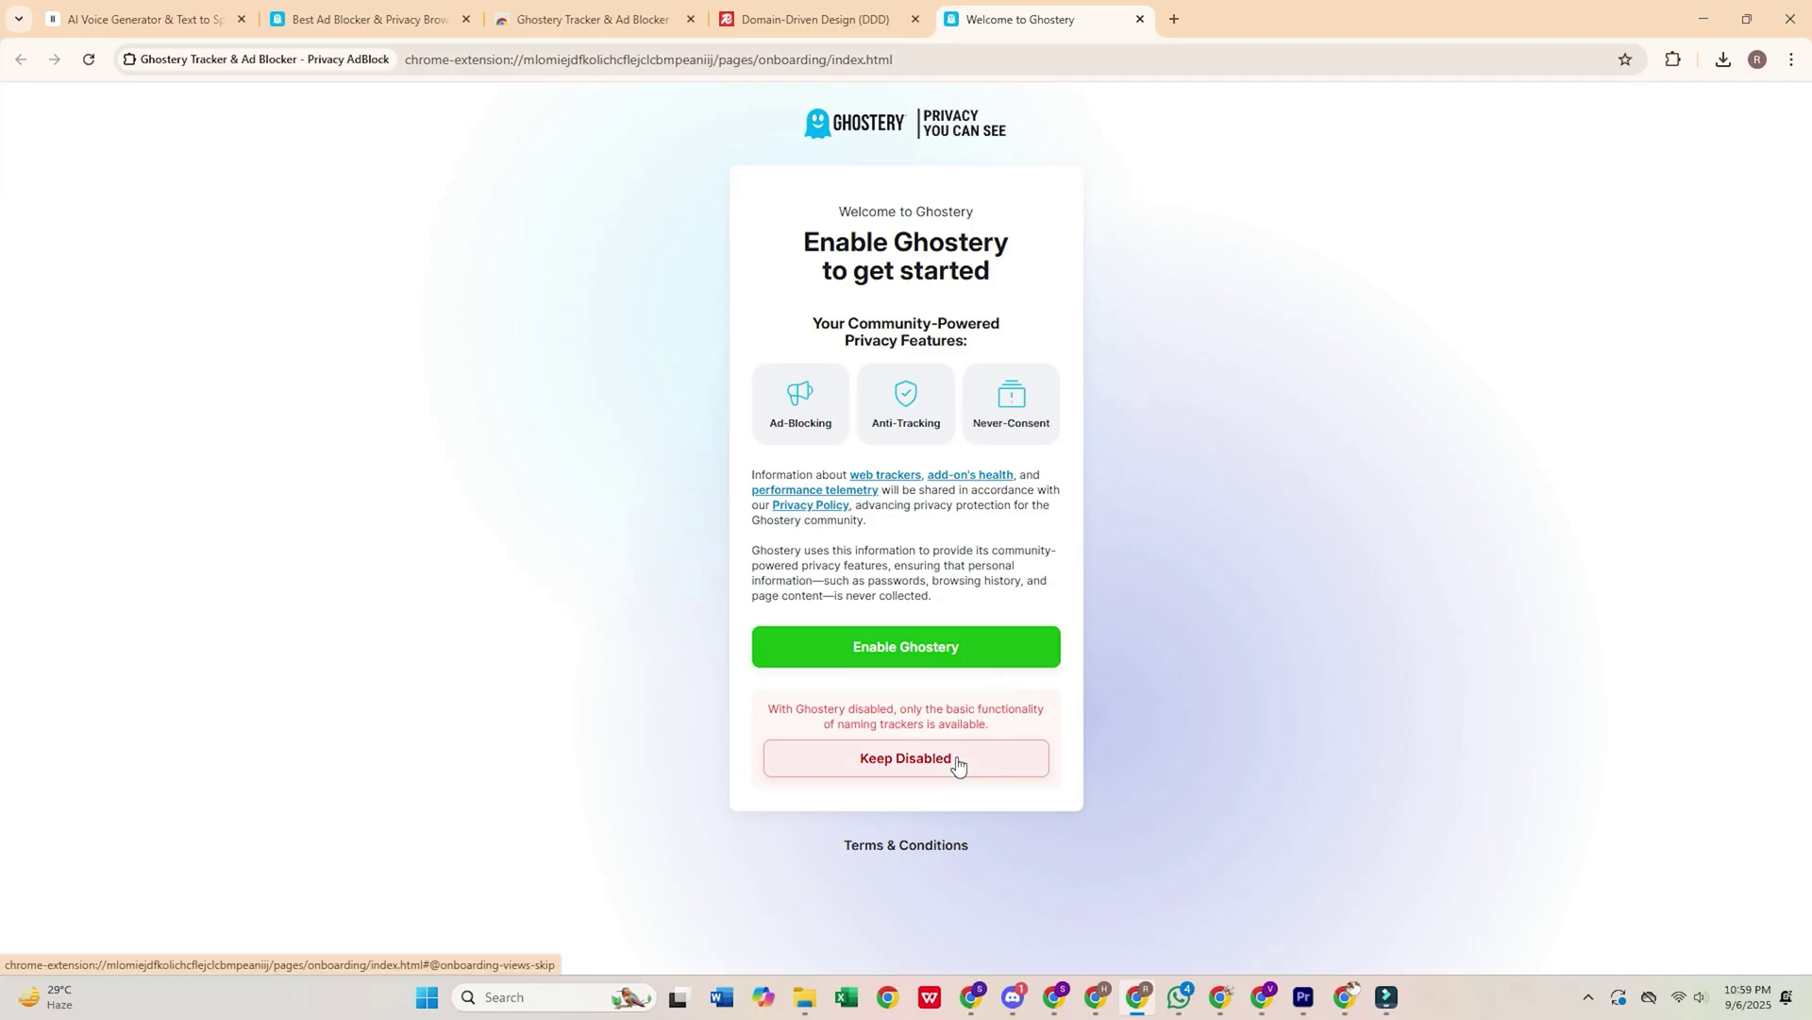
pyautogui.click(950, 642)
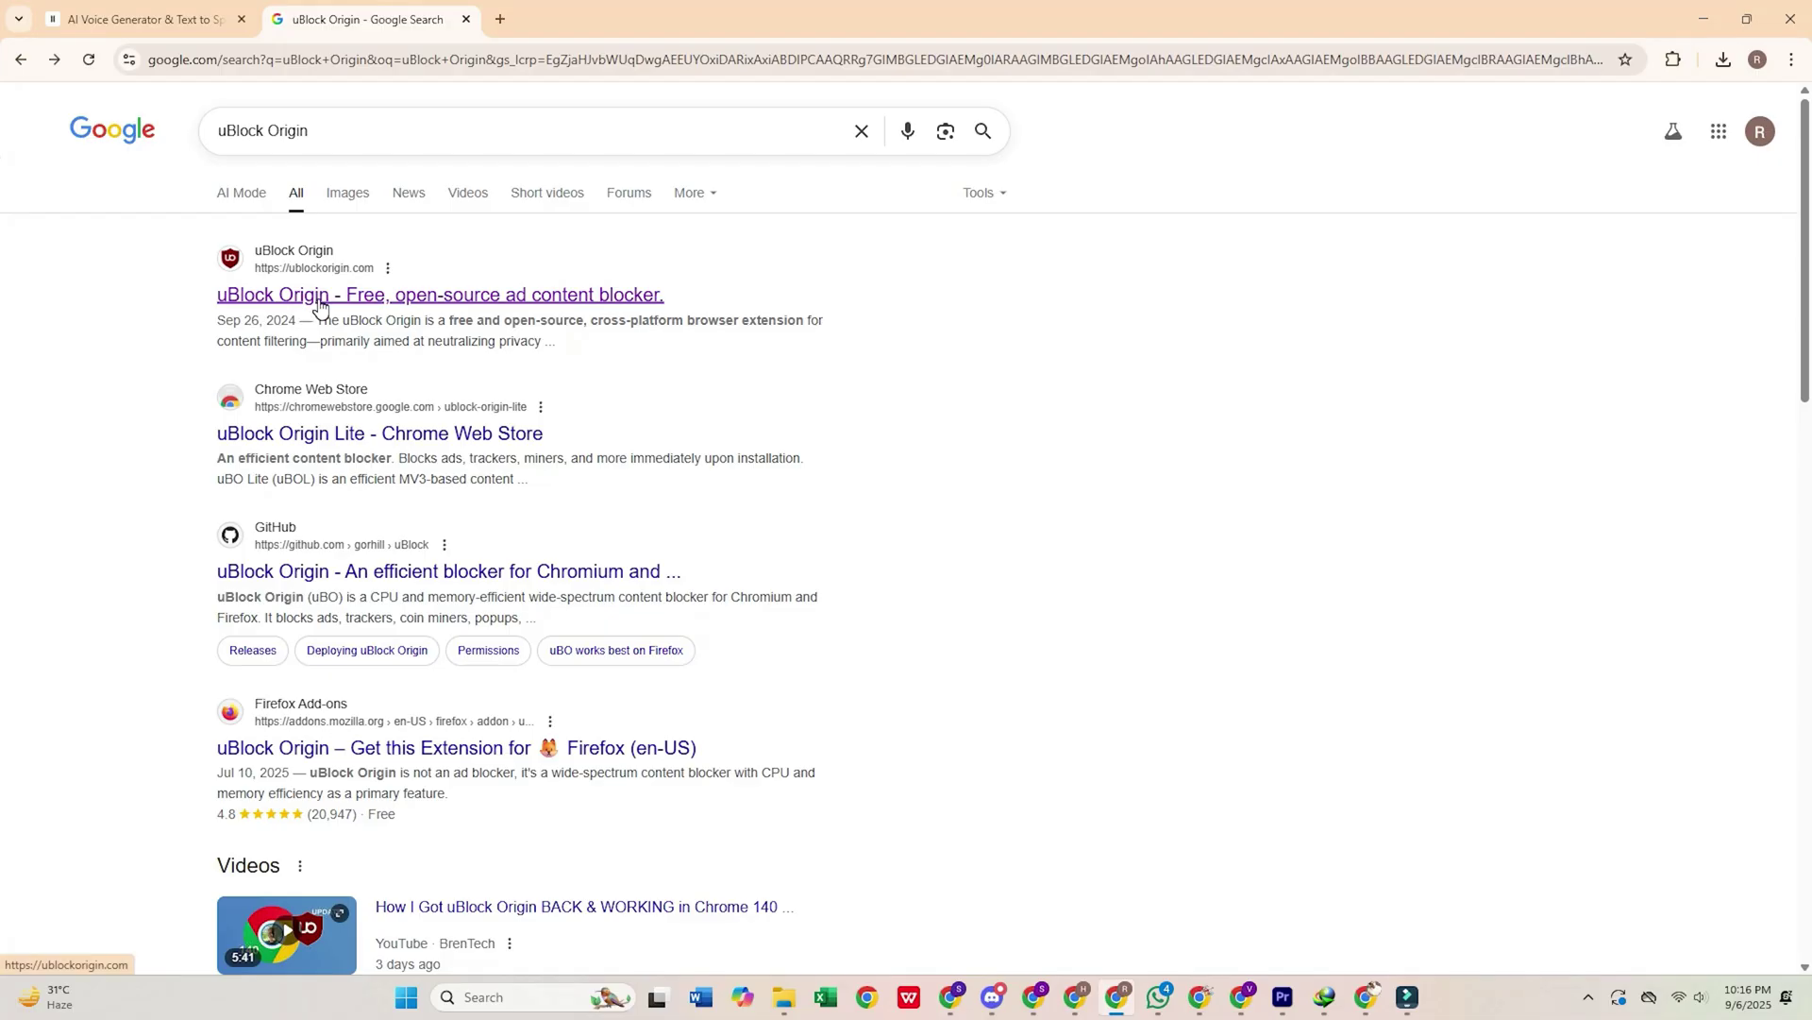
# Step: Open the official ublockorigin.com homepage from the Google results
pyautogui.click(349, 295)
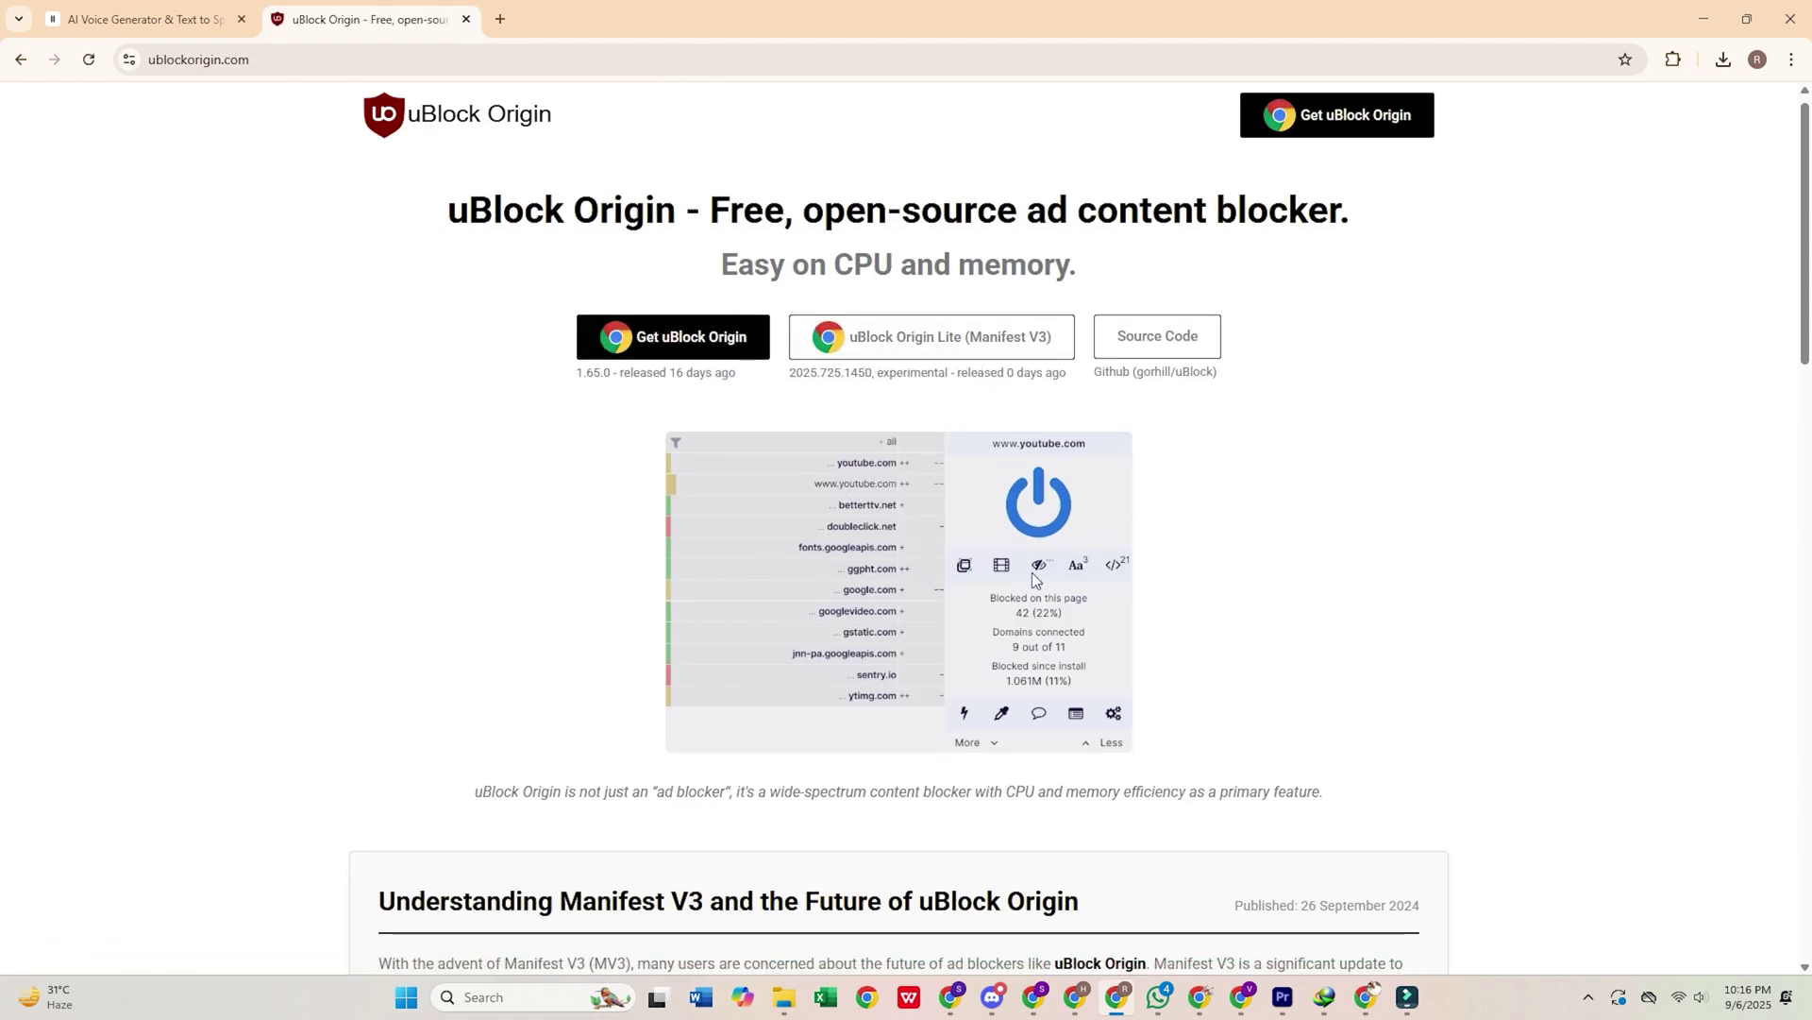
pyautogui.scroll(-3, 1033, 572)
pyautogui.scroll(-5, 851, 624)
pyautogui.scroll(-3, 834, 631)
pyautogui.scroll(-2, 1375, 482)
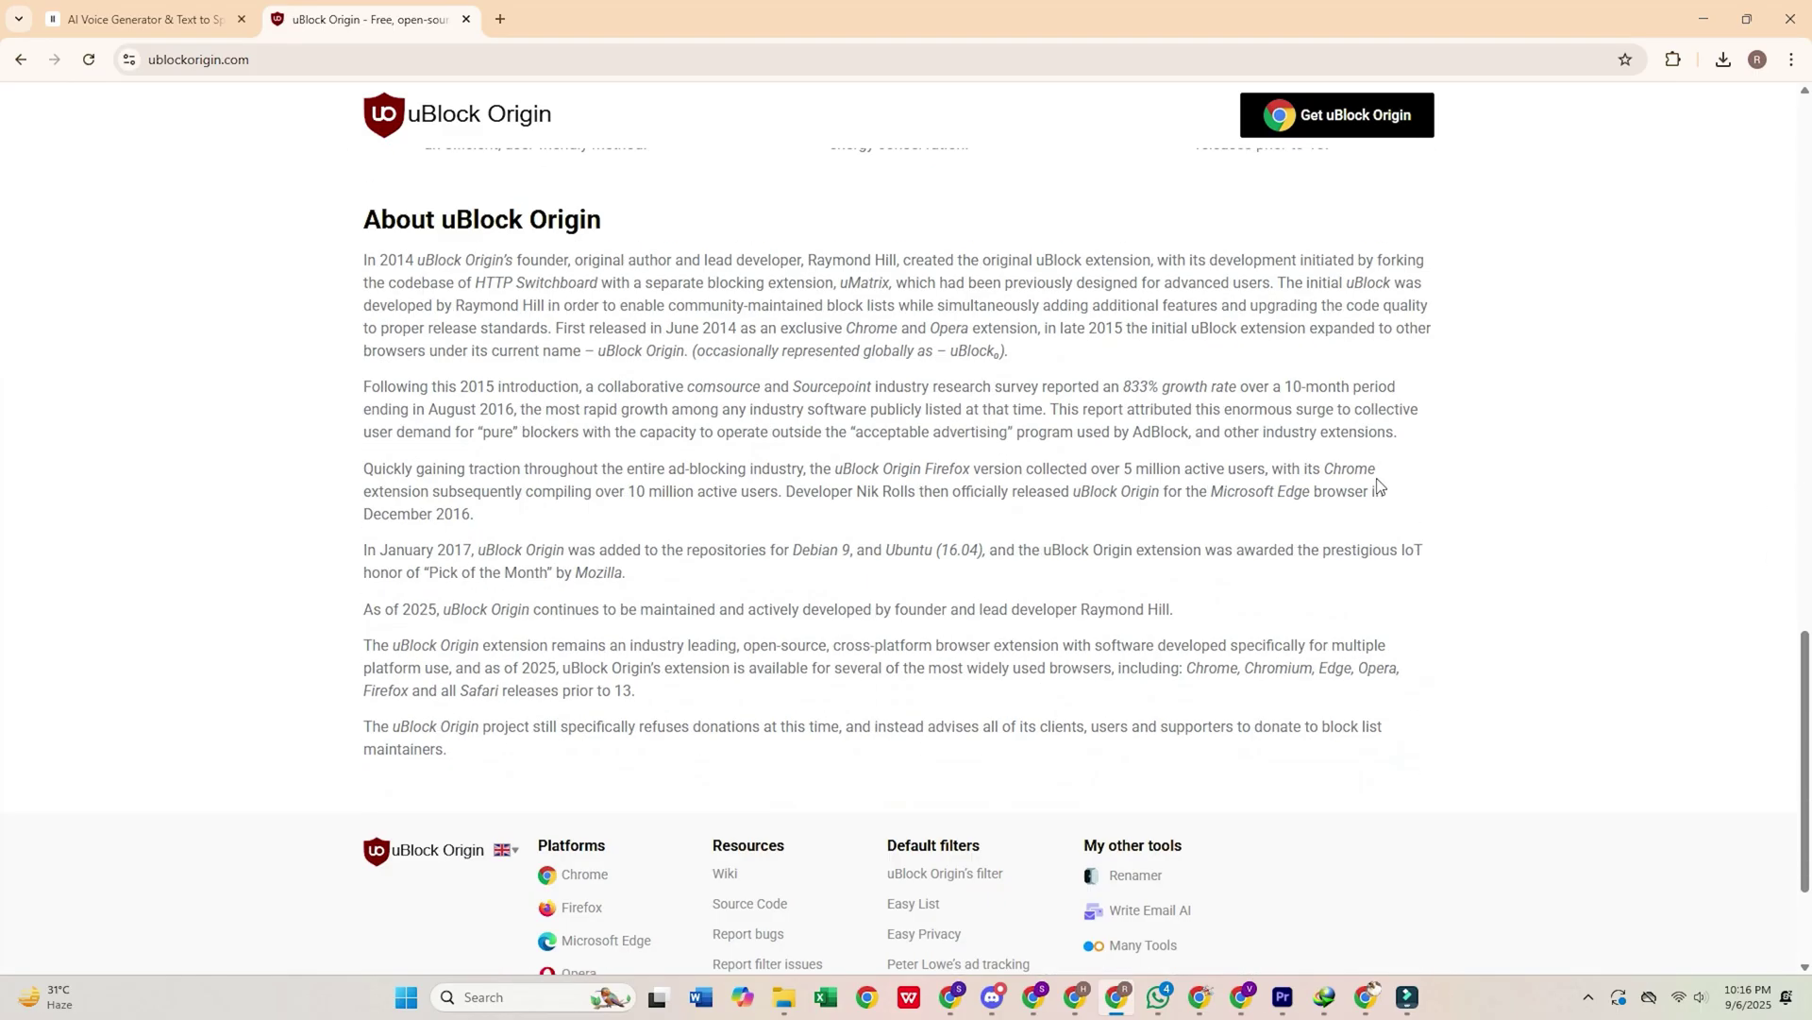
pyautogui.scroll(-2, 1427, 491)
pyautogui.scroll(4, 1430, 490)
pyautogui.scroll(3, 1429, 490)
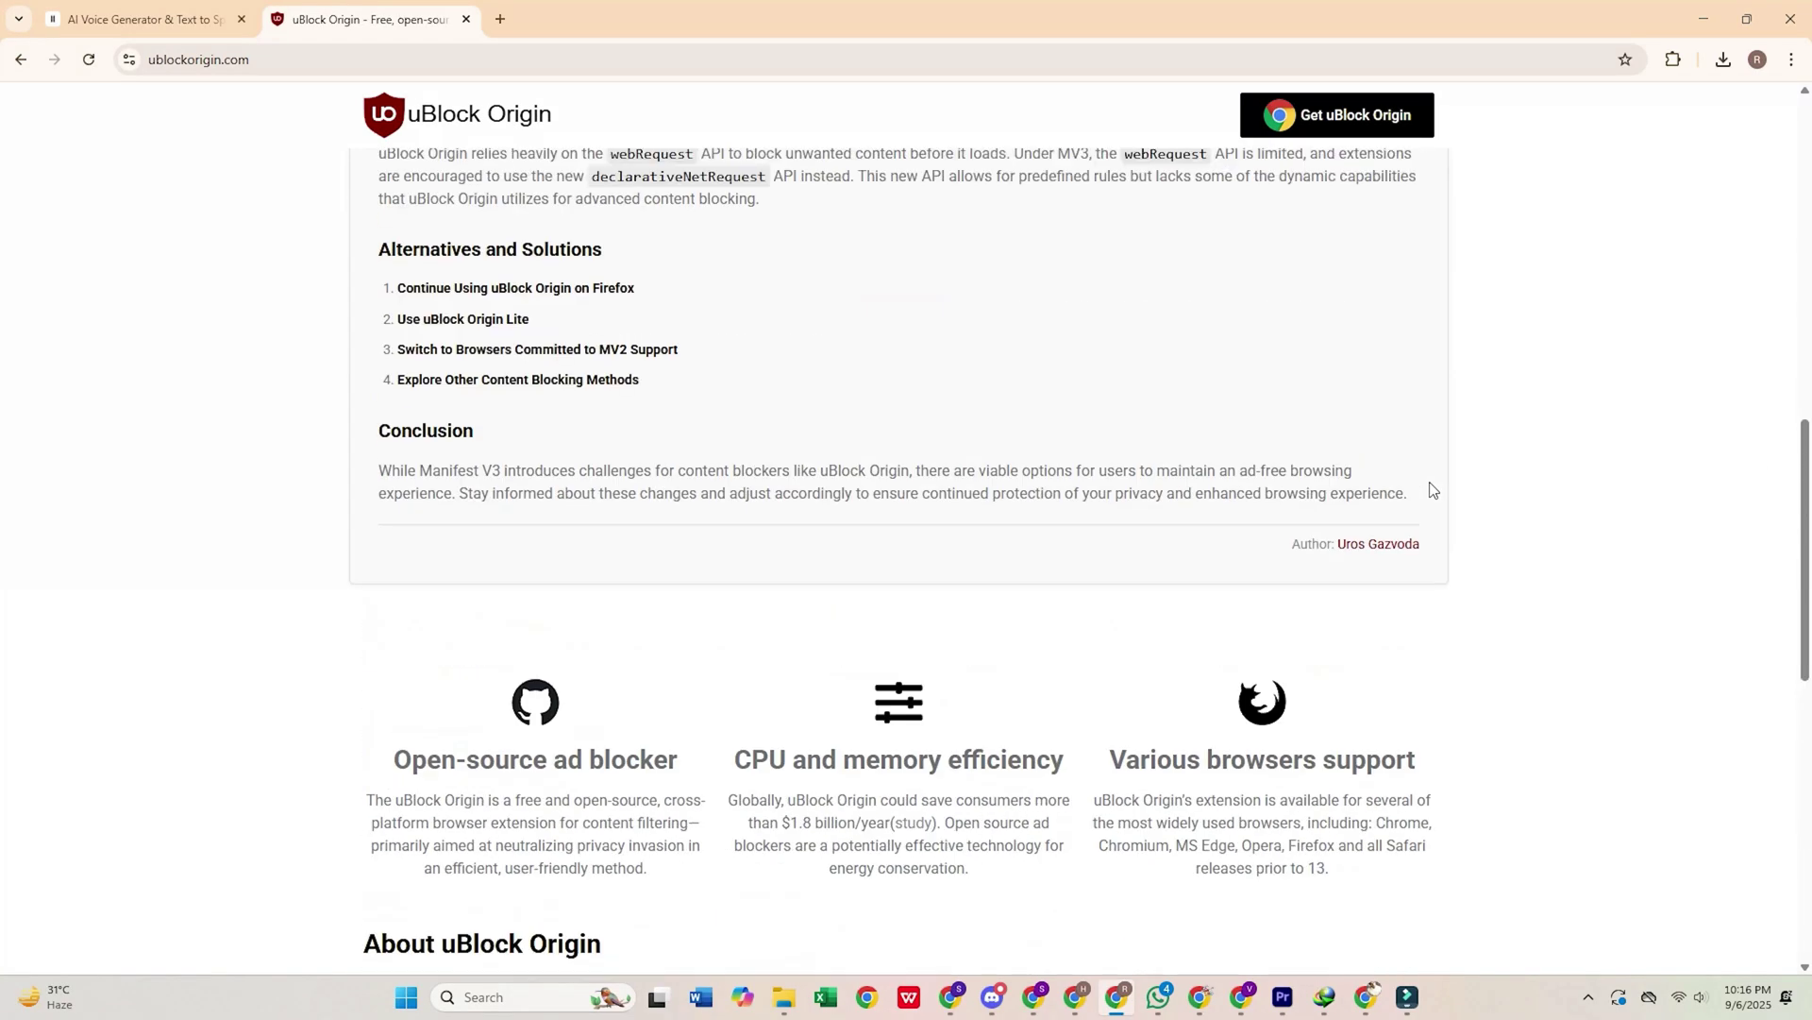
pyautogui.scroll(3, 1429, 490)
pyautogui.scroll(5, 1430, 491)
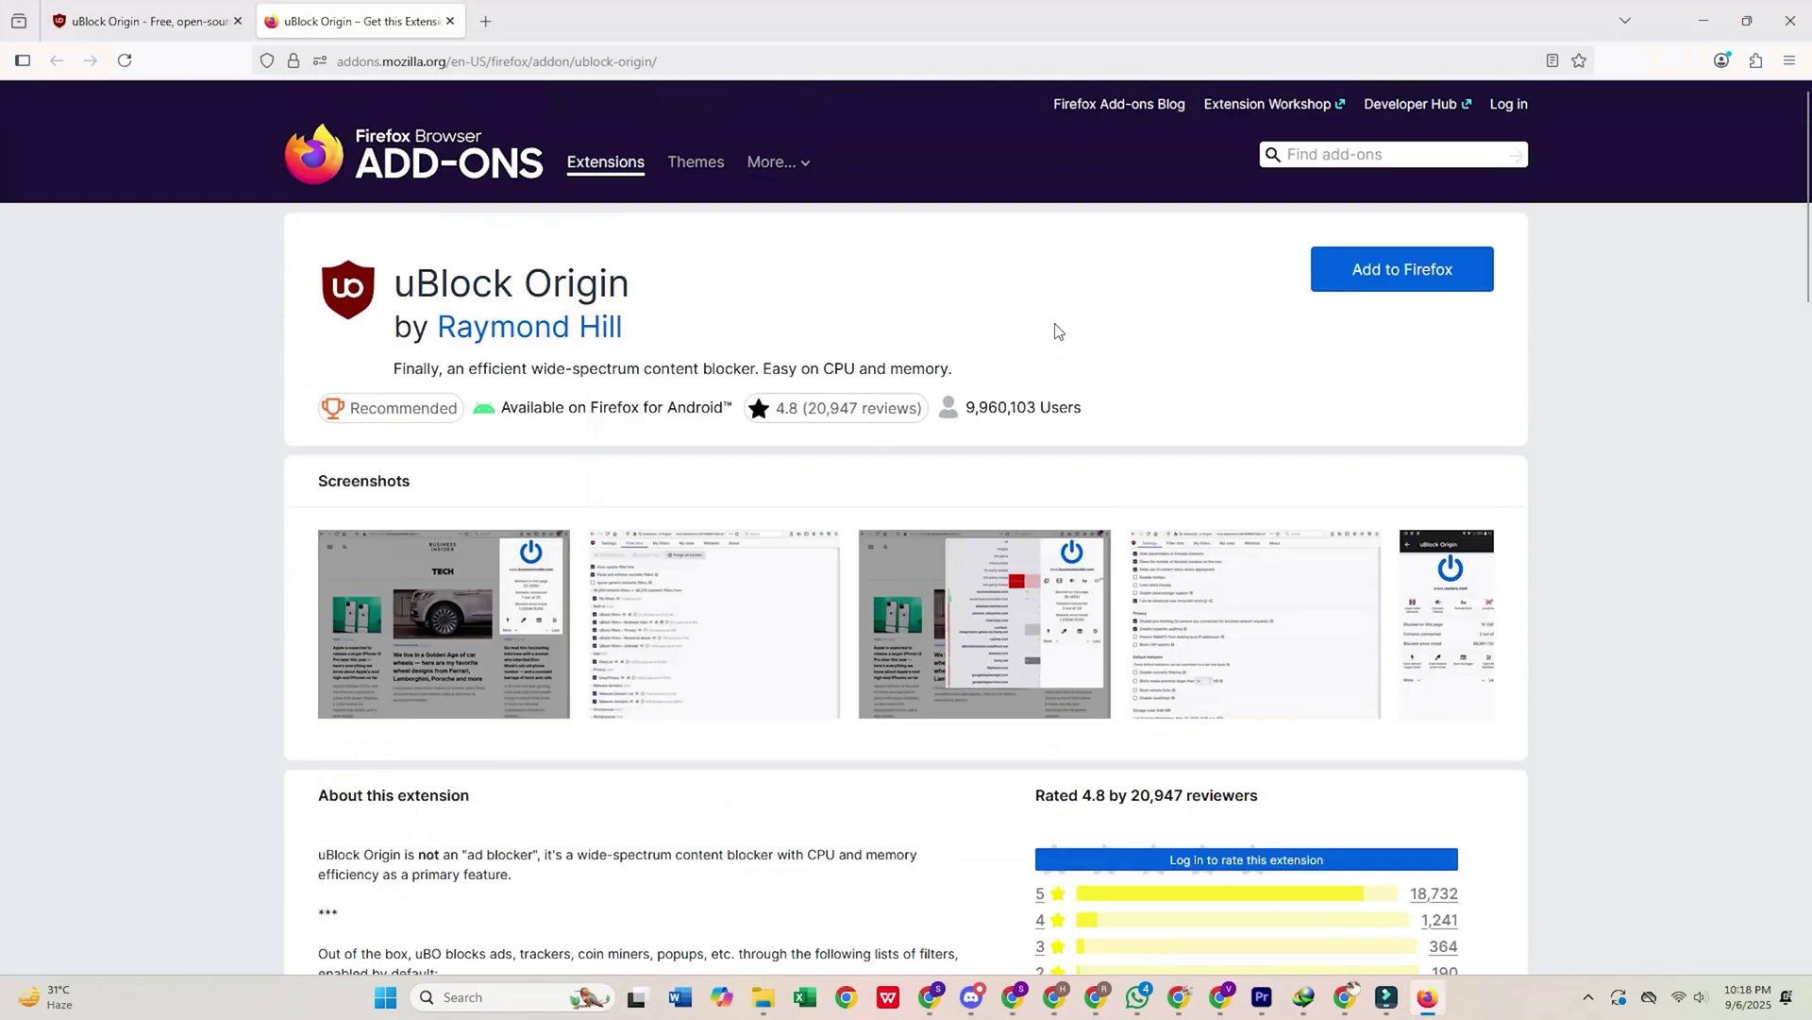
# Step: Add uBlock Origin to Firefox, approve its permissions, and show its panel with nothing blocked
pyautogui.click(1386, 295)
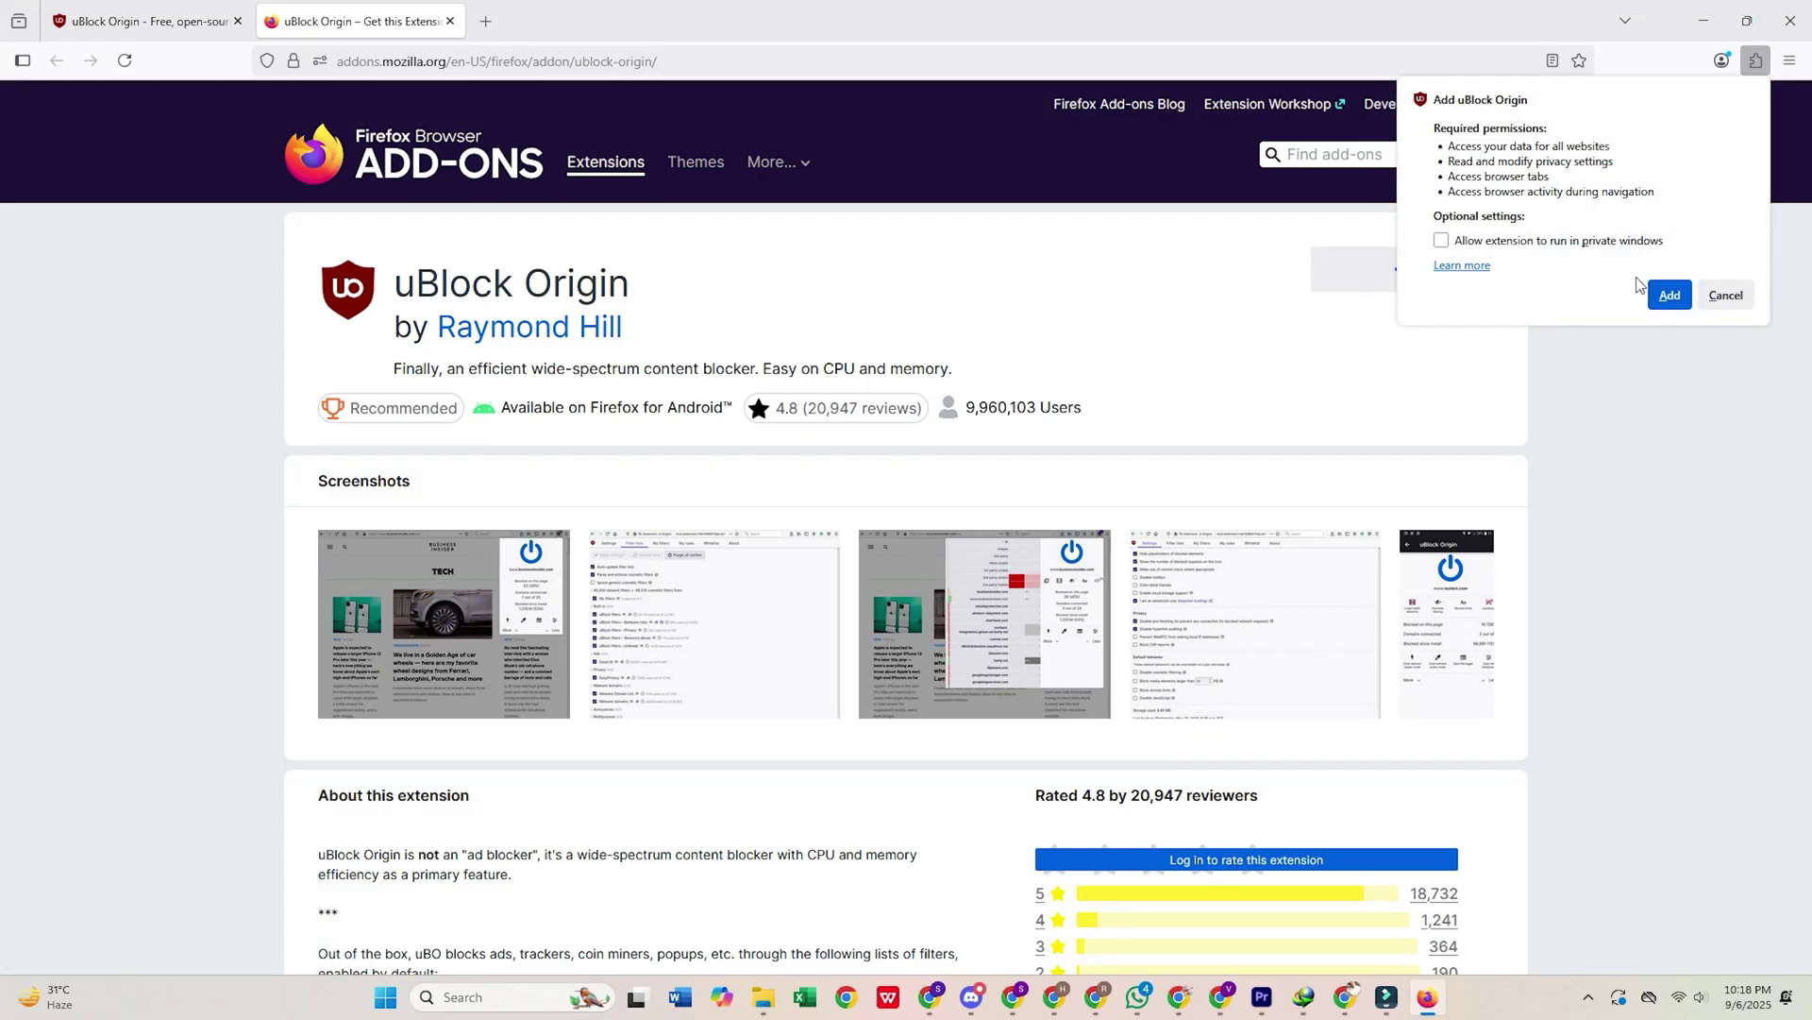
pyautogui.click(1673, 298)
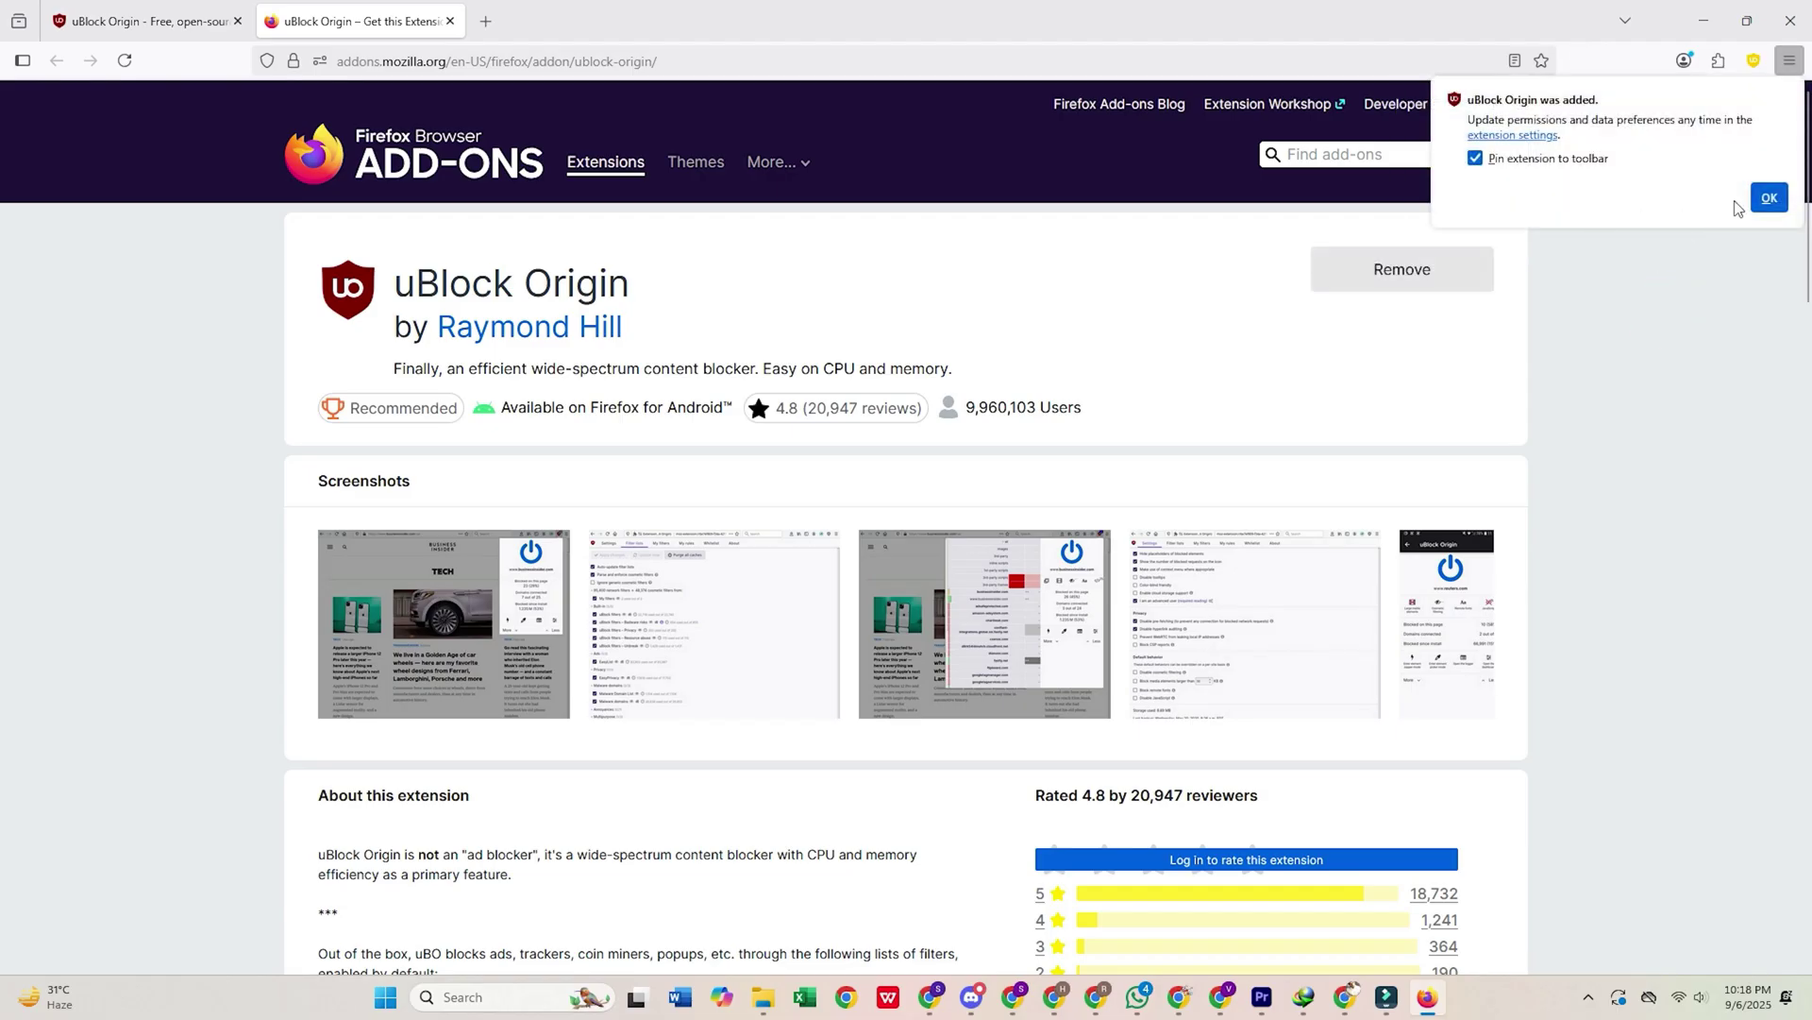
pyautogui.click(1768, 198)
pyautogui.click(1754, 61)
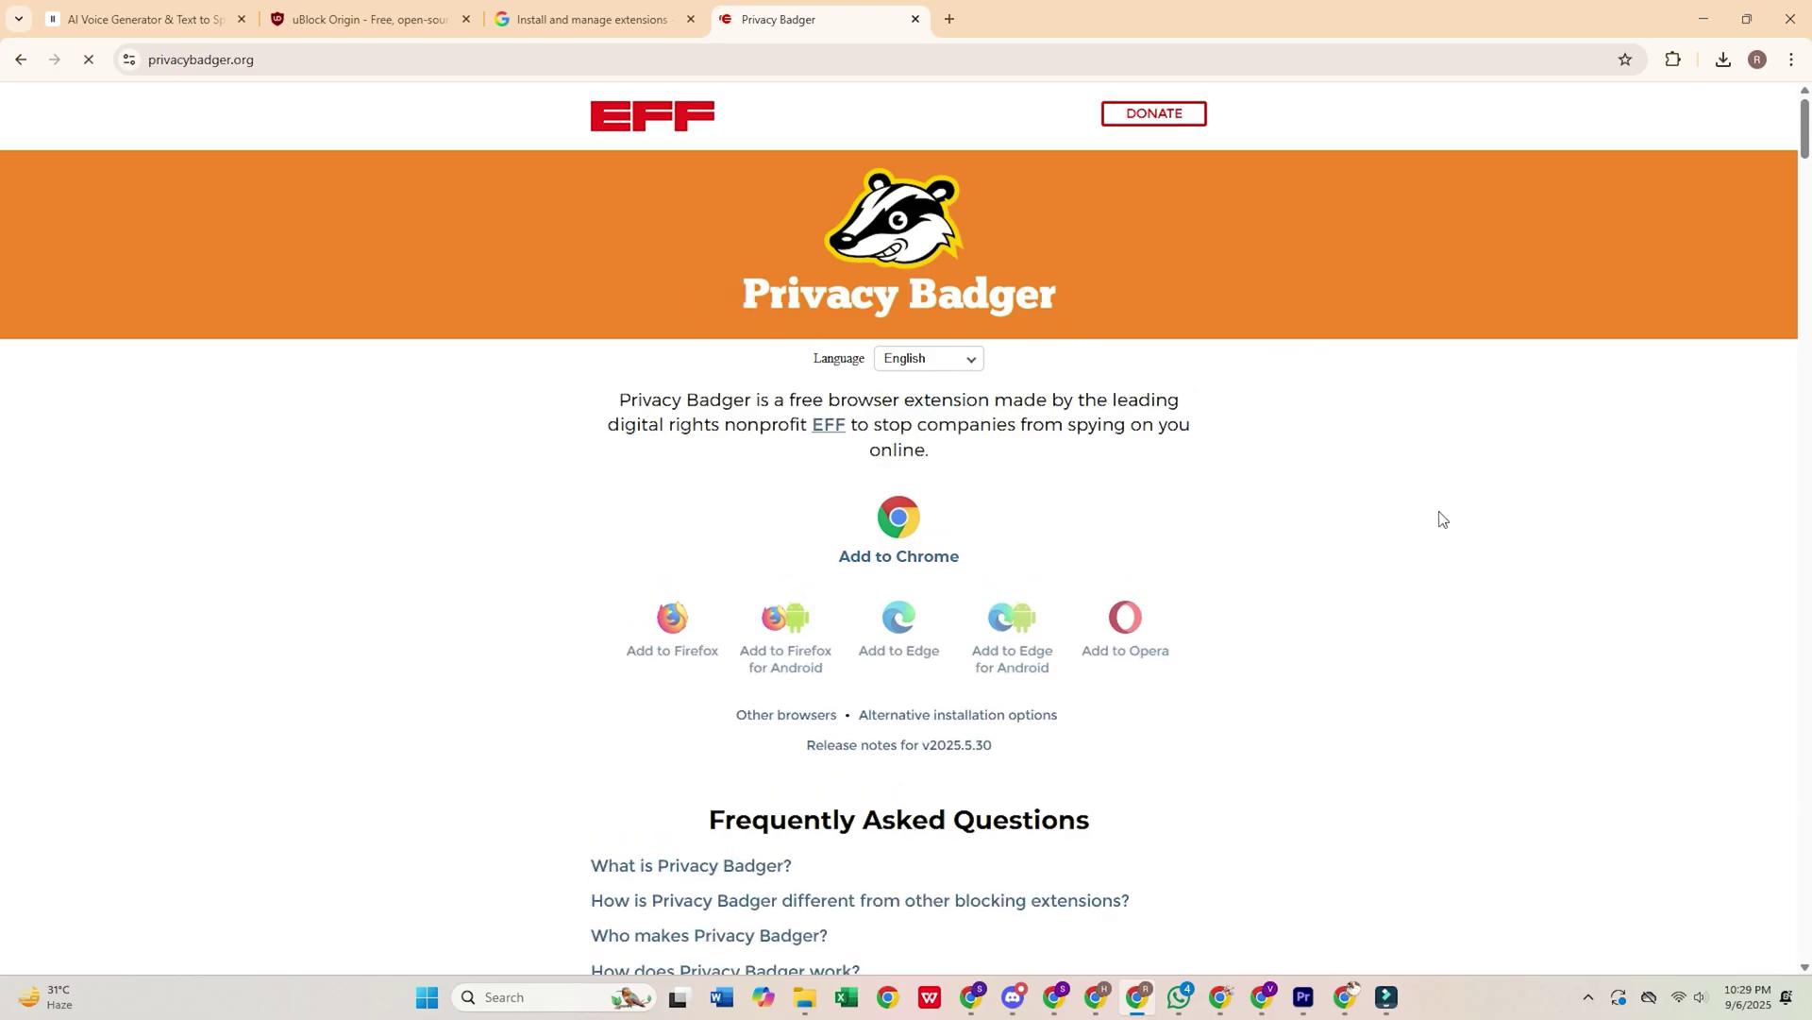
# Step: Add Privacy Badger to Chrome from its Chrome Web Store listing
pyautogui.click(888, 526)
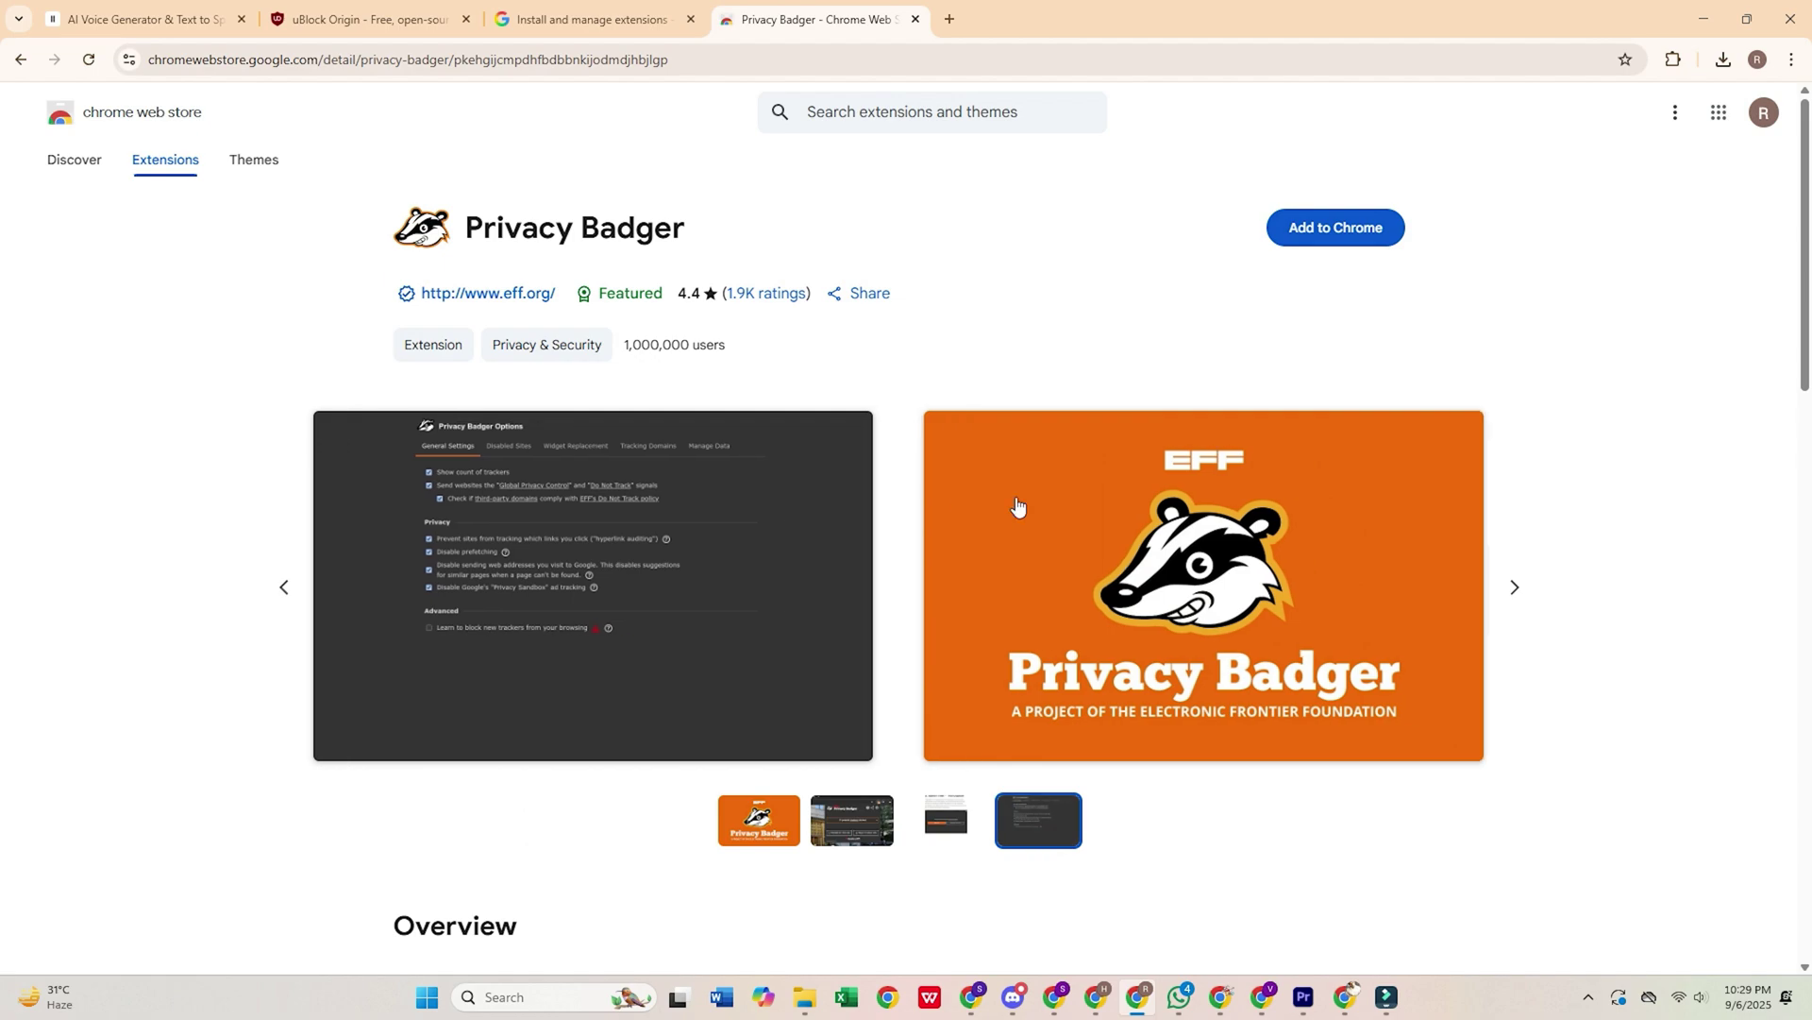
pyautogui.click(1348, 239)
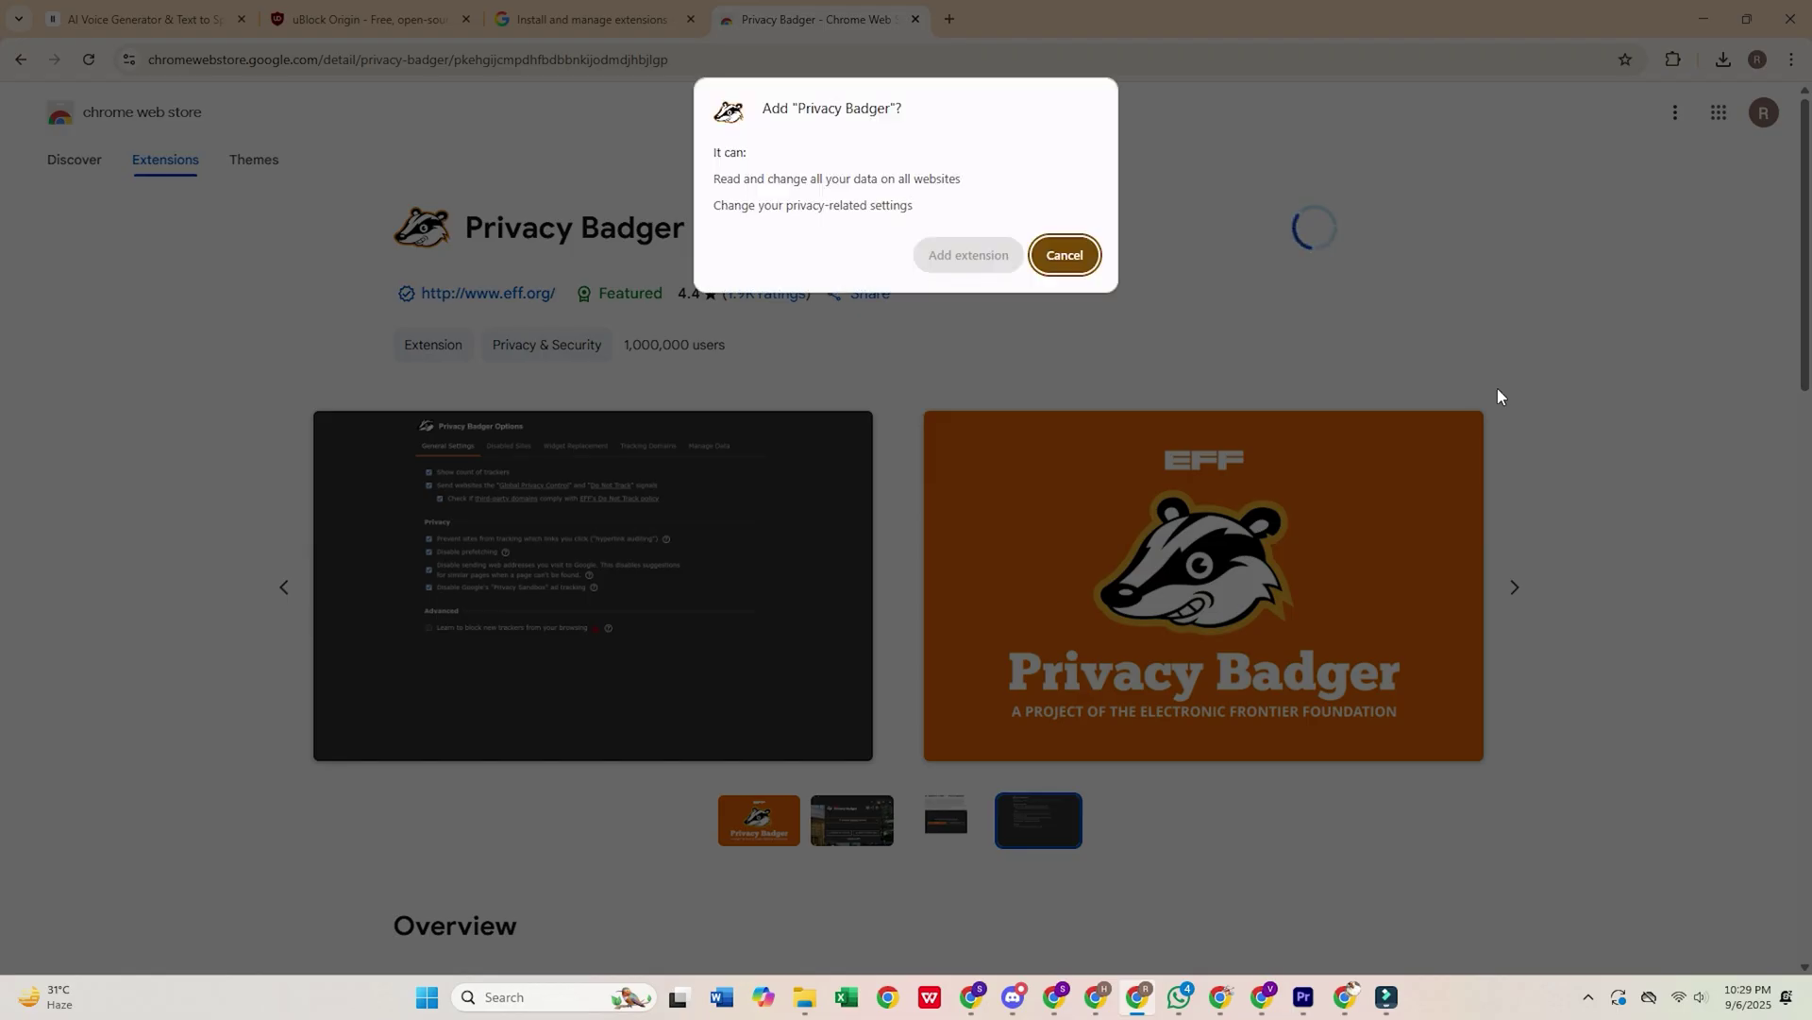
pyautogui.click(1006, 254)
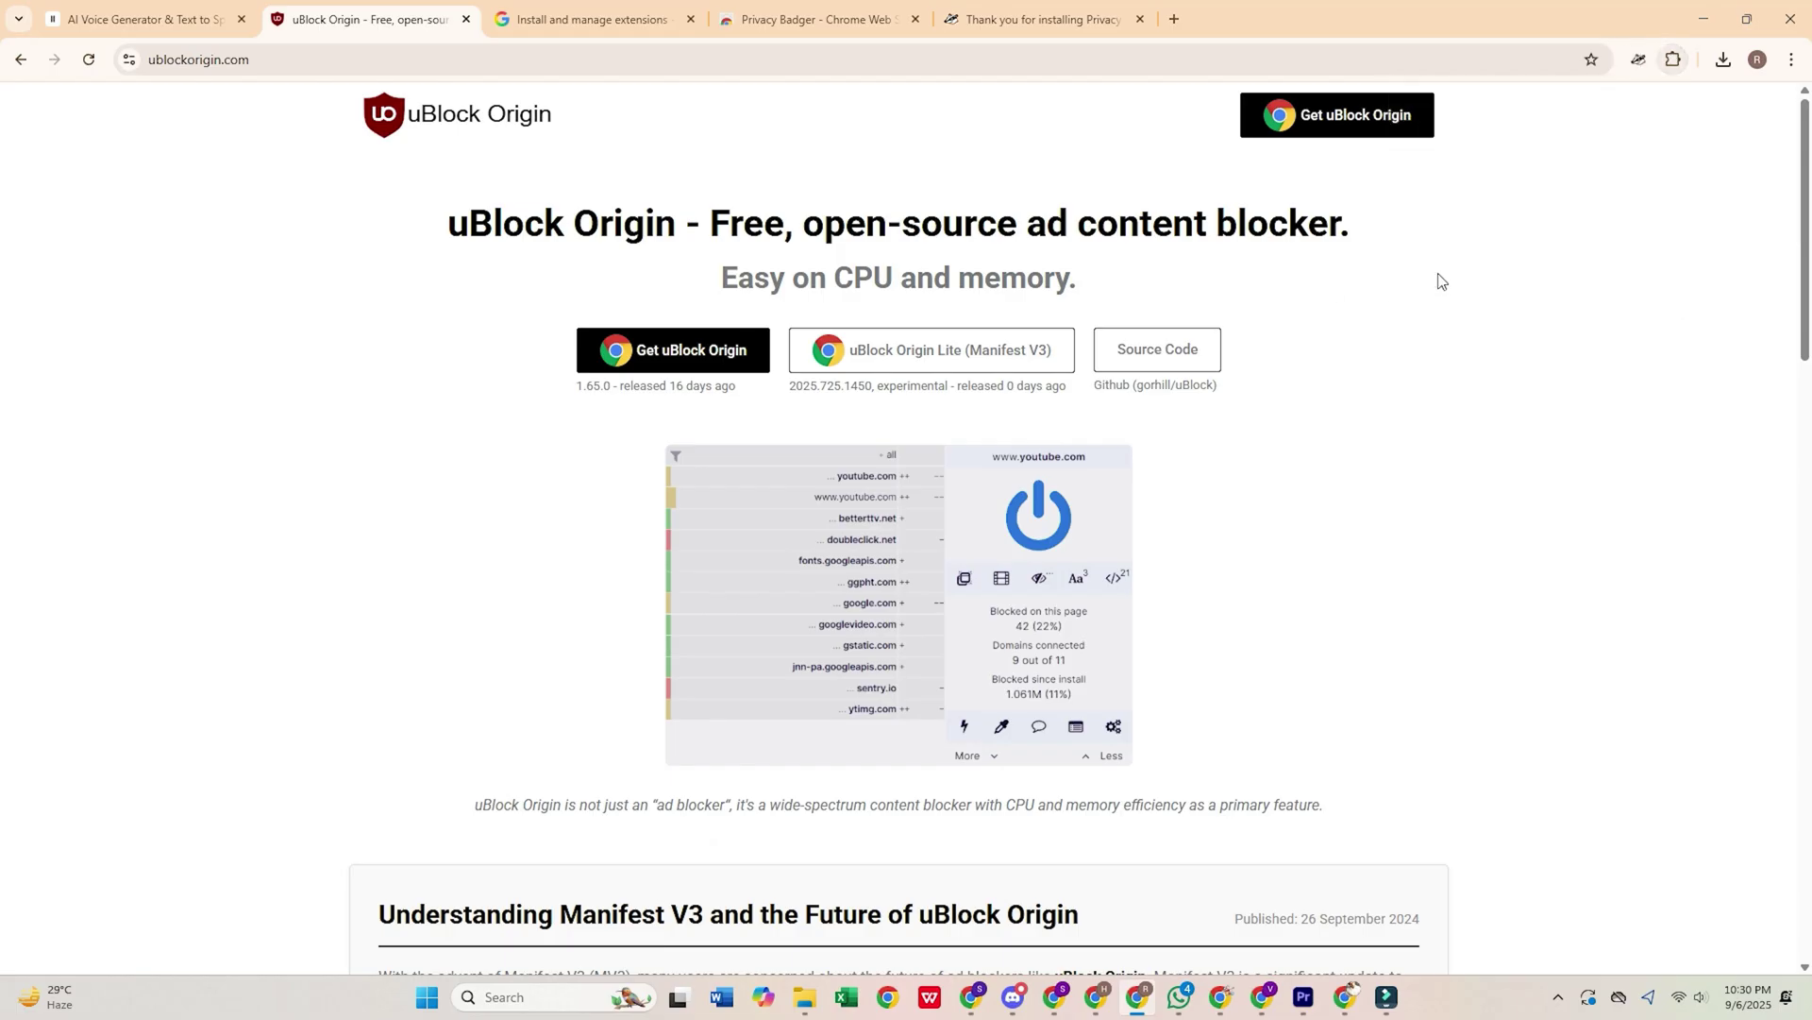
# Step: Toggle Privacy Badger off and on again for the uBlock Origin site
pyautogui.click(1358, 283)
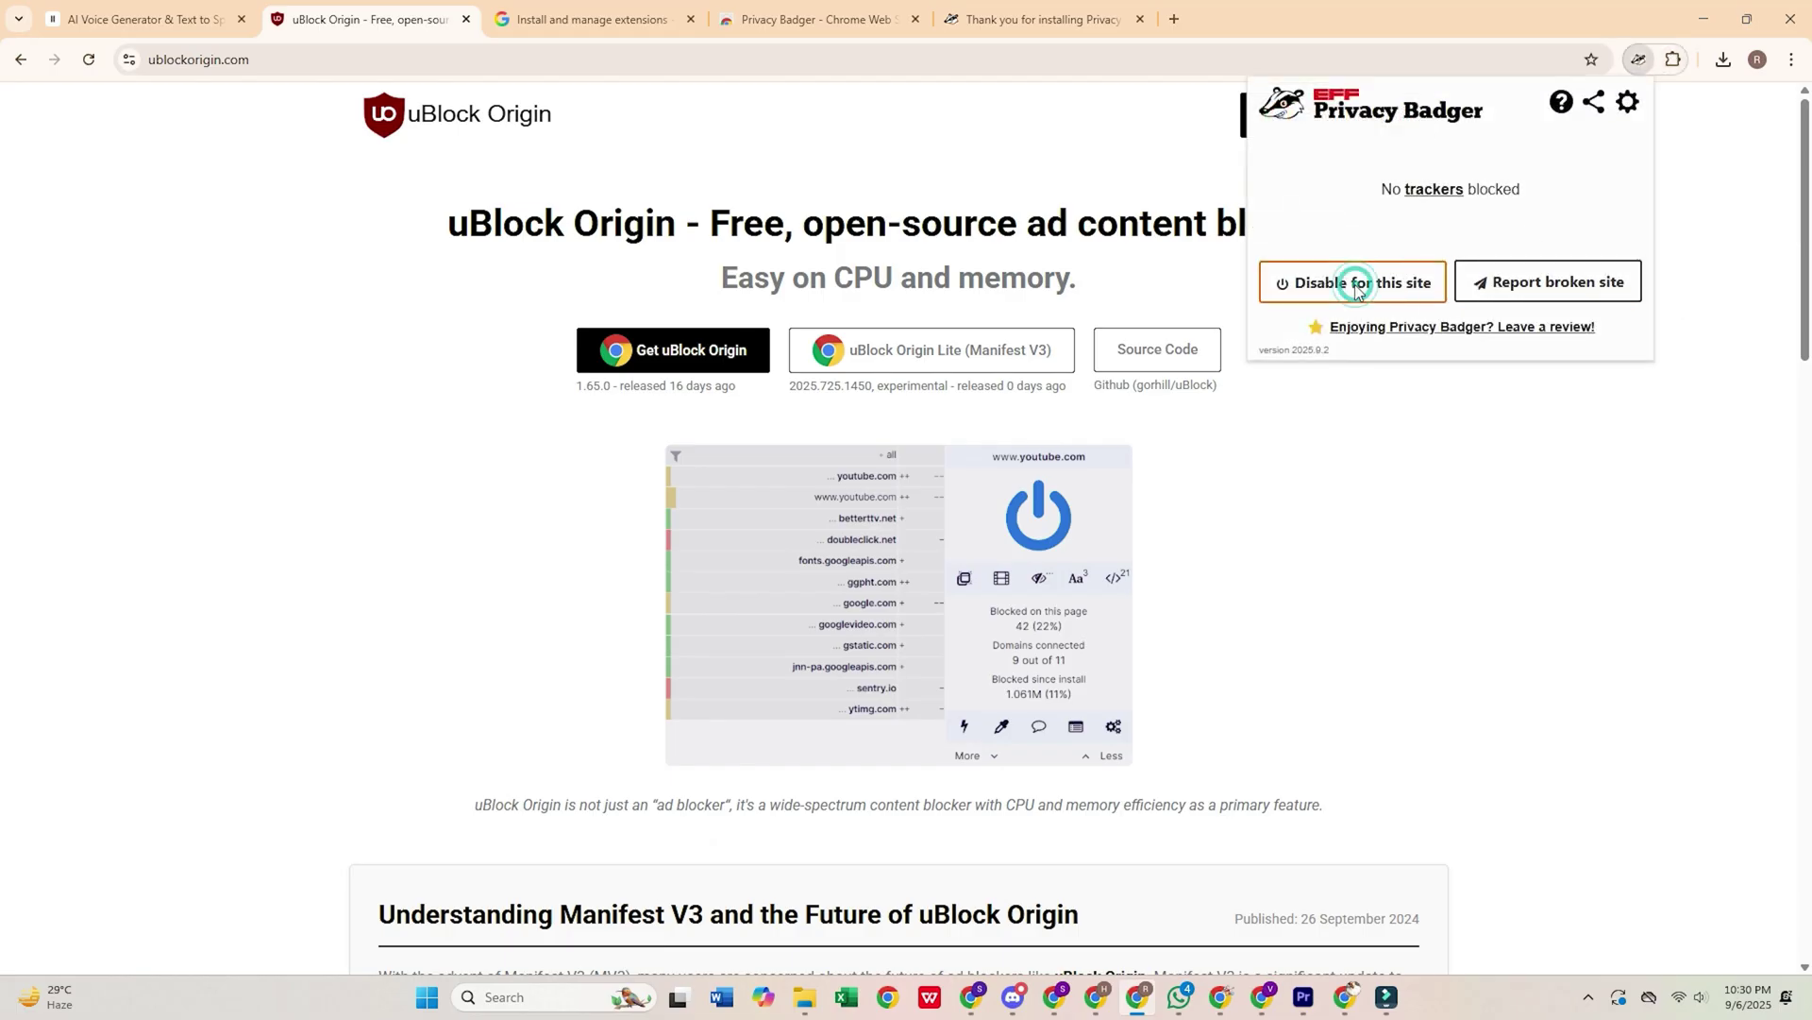
pyautogui.click(1675, 67)
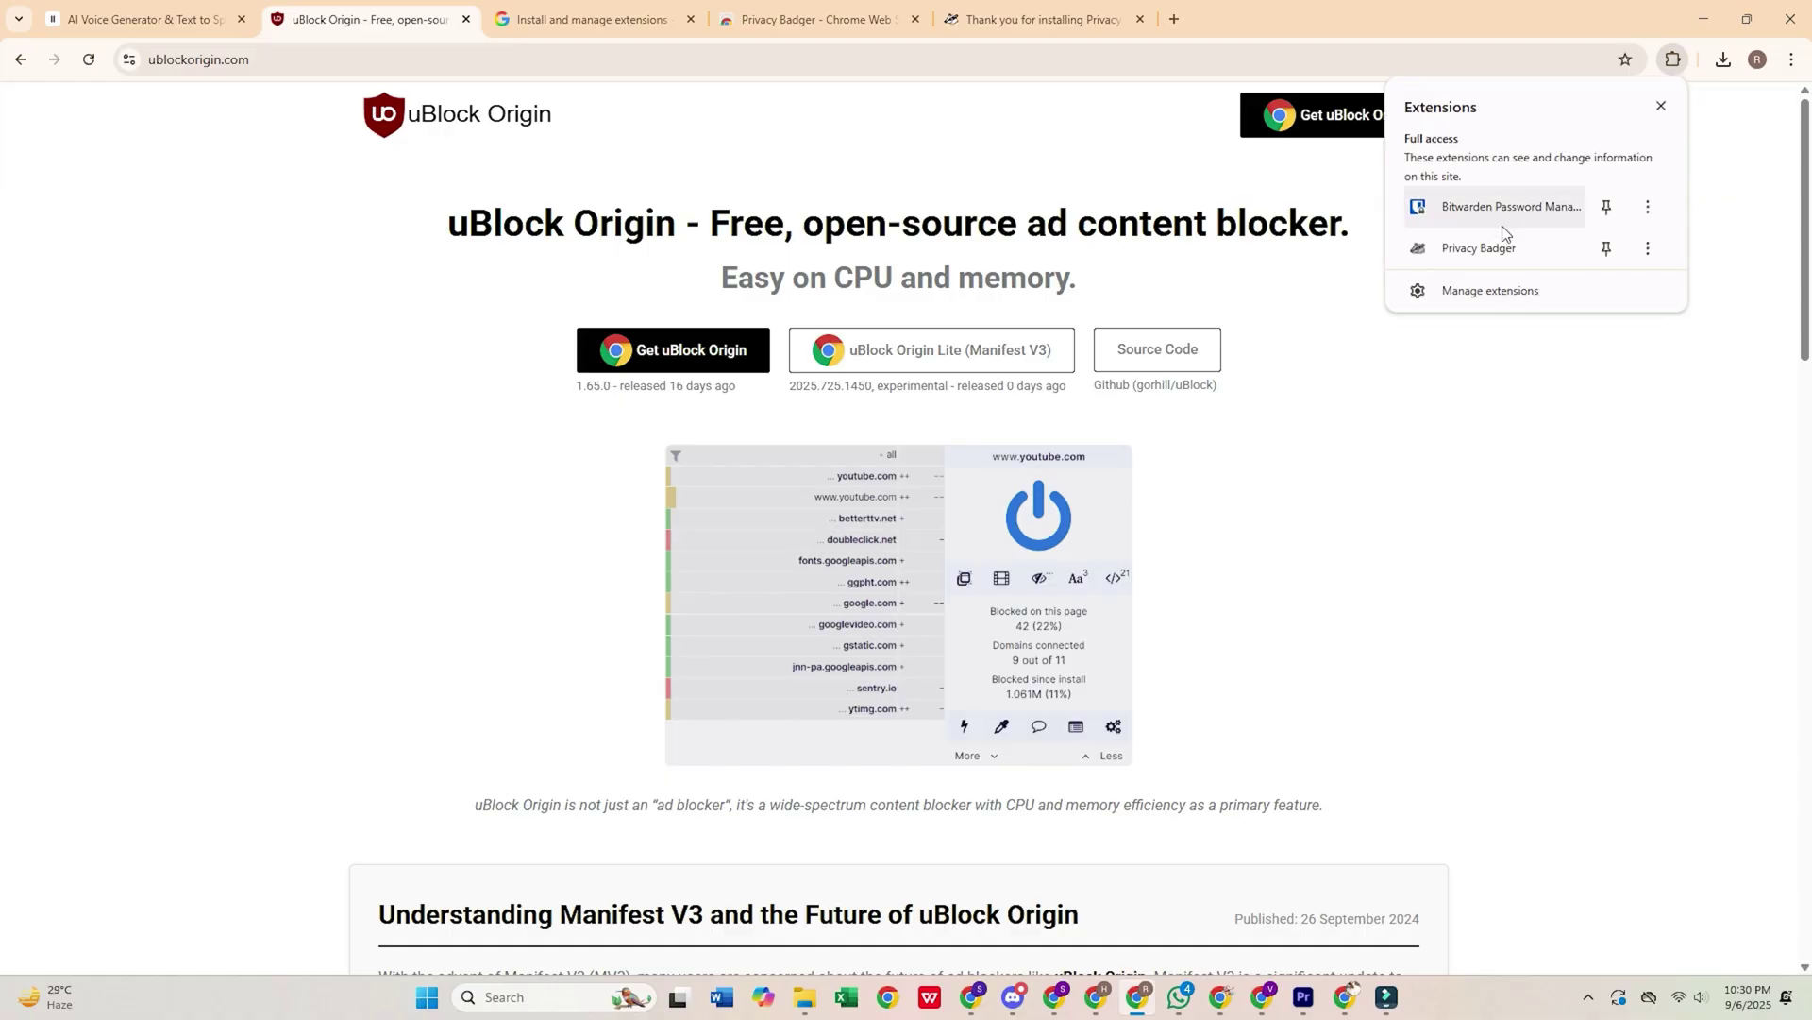
pyautogui.click(1498, 249)
pyautogui.click(1385, 286)
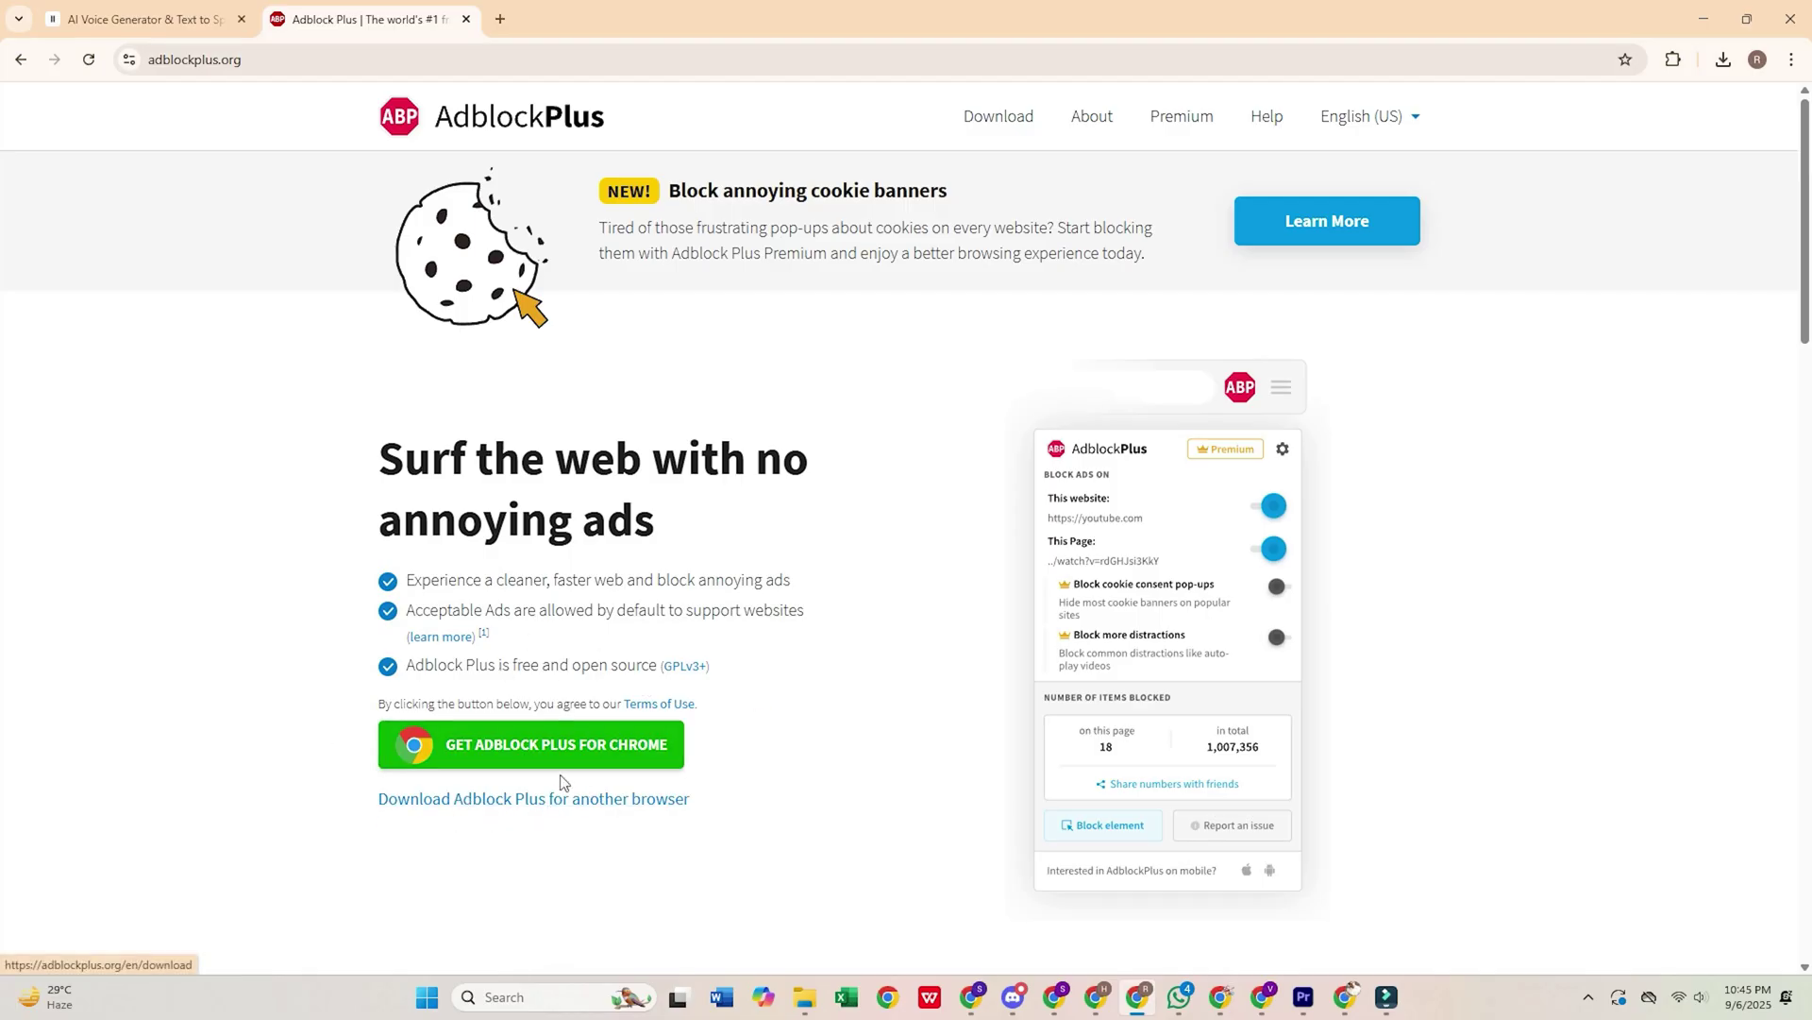
# Step: Add Adblock Plus to Chrome from its Chrome Web Store listing
pyautogui.click(606, 766)
pyautogui.moveTo(486, 228); pyautogui.dragTo(963, 255)
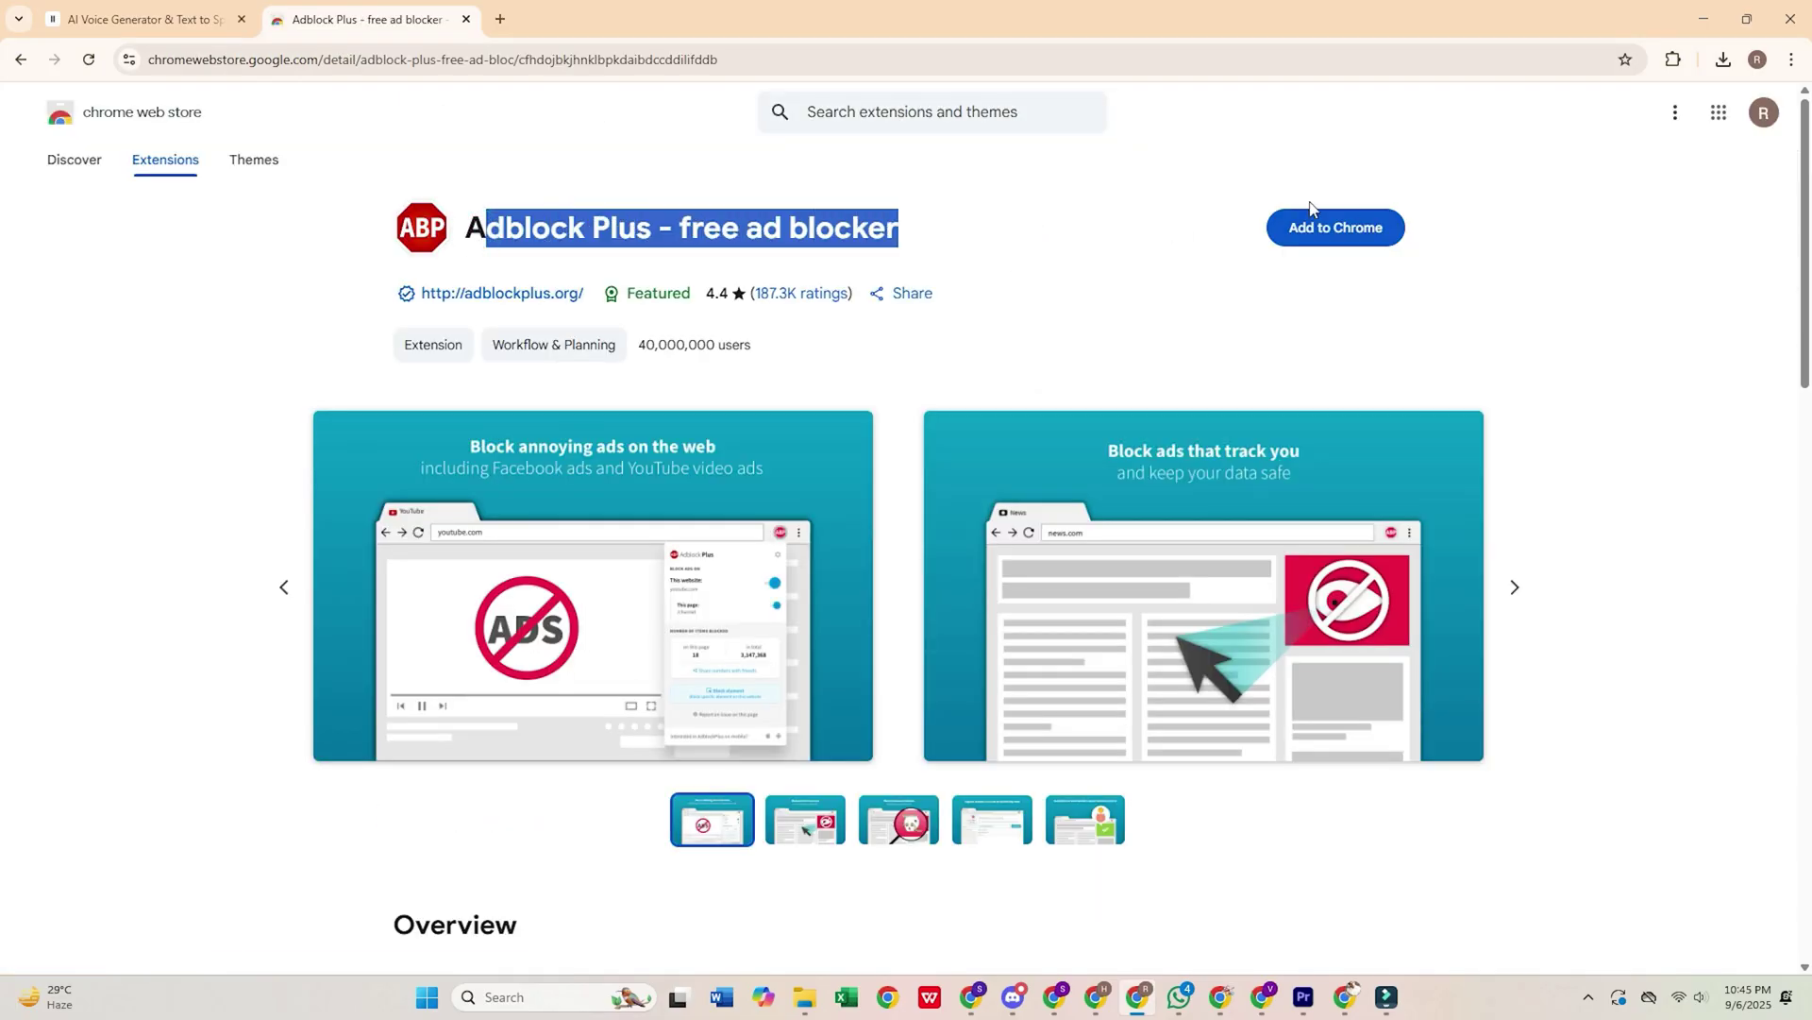
pyautogui.click(1355, 241)
pyautogui.click(970, 252)
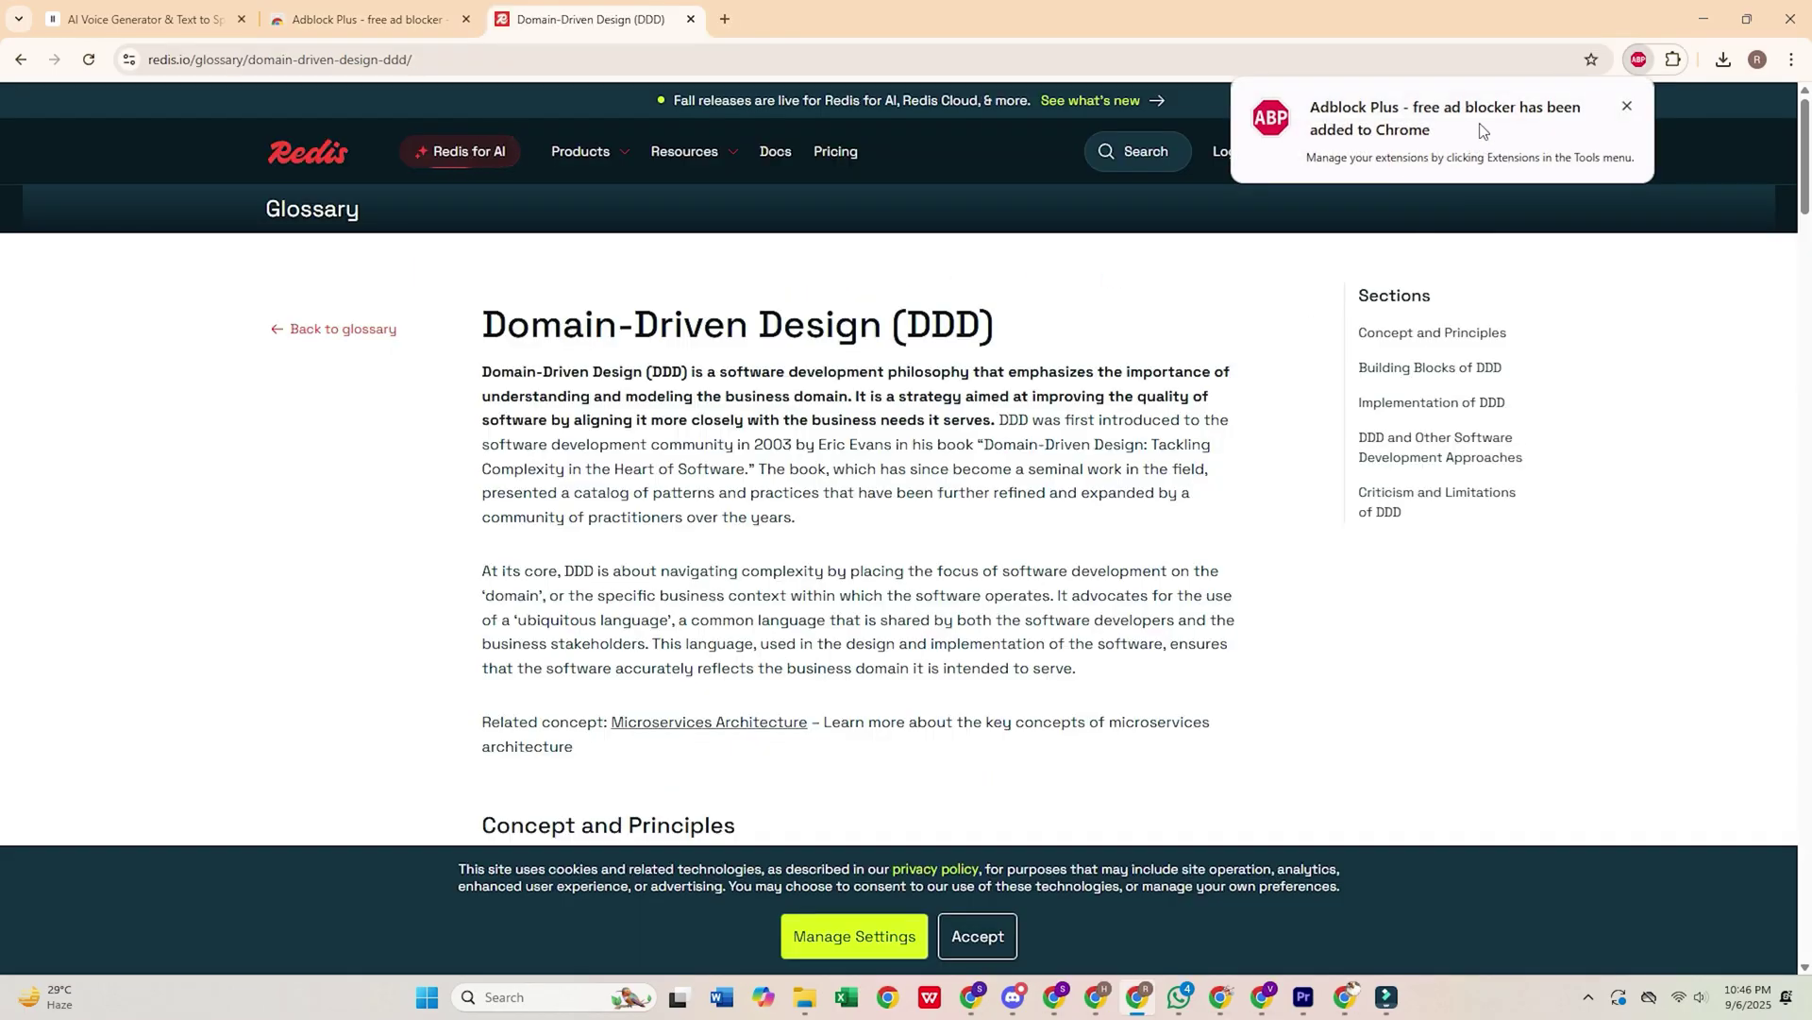
# Step: Show the Adblock Plus panel reporting 3 blocked items on its welcome page
pyautogui.click(1640, 60)
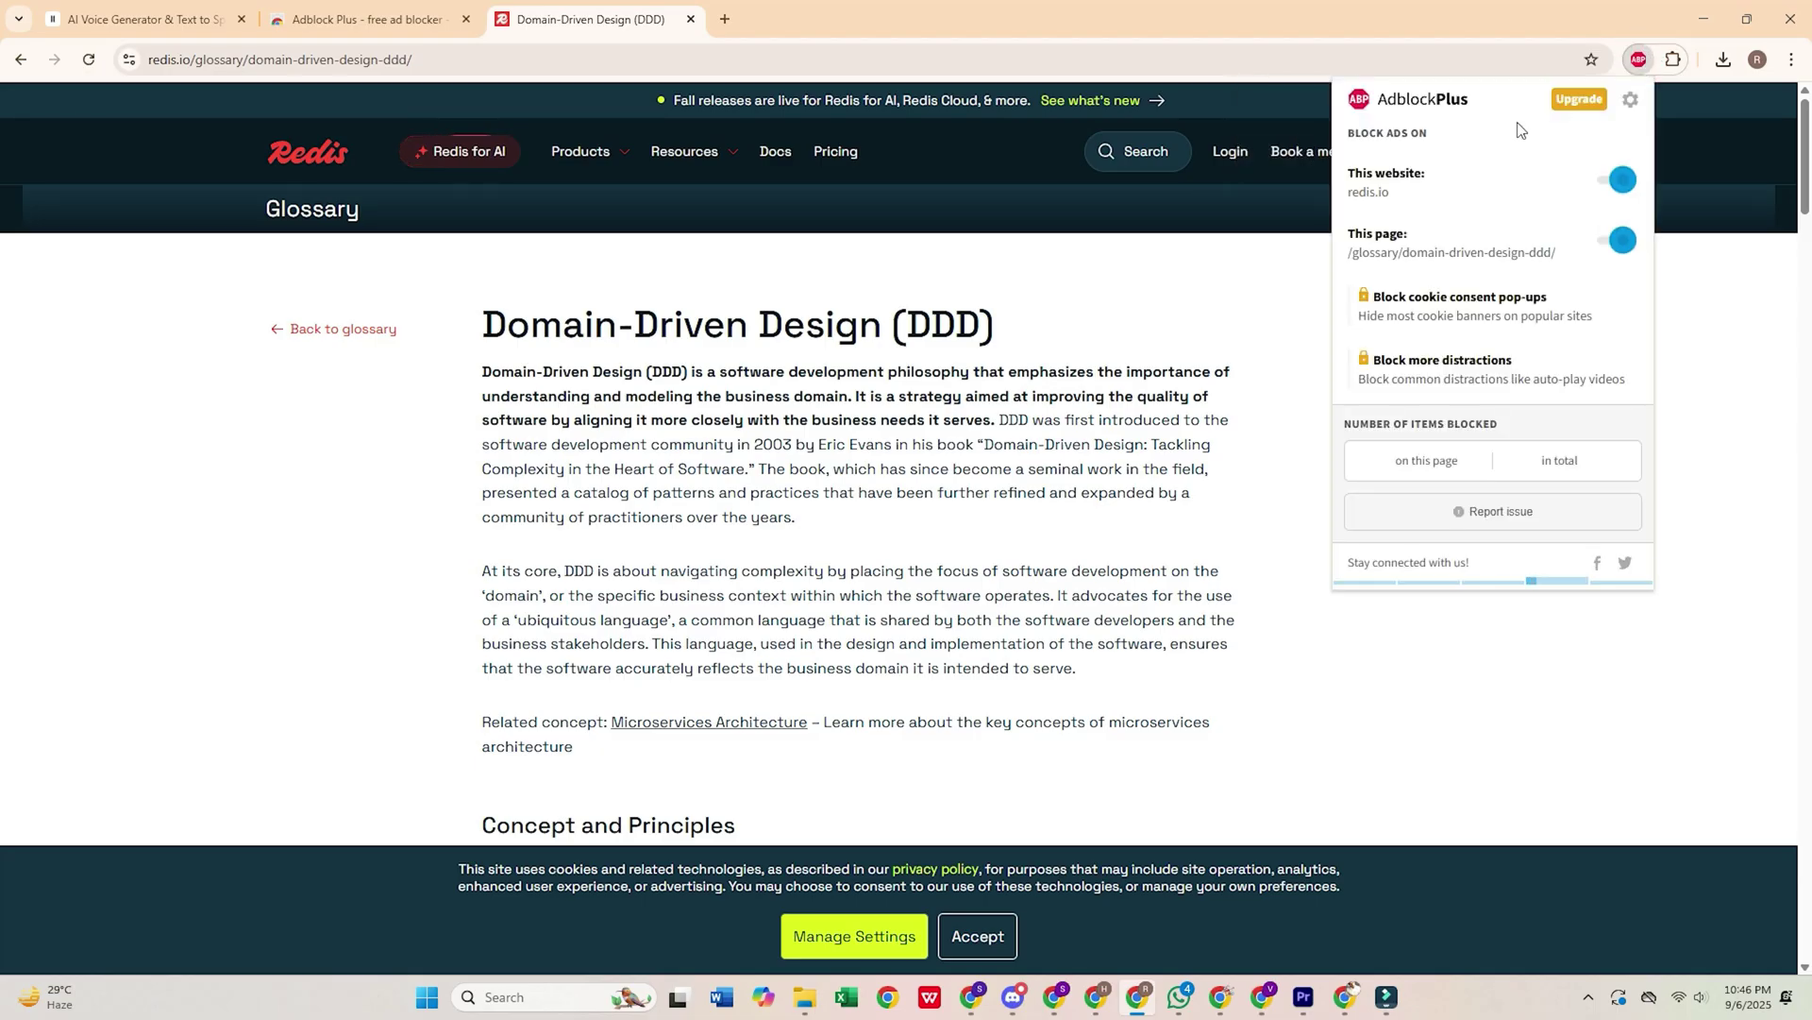
pyautogui.click(1673, 60)
pyautogui.click(1502, 206)
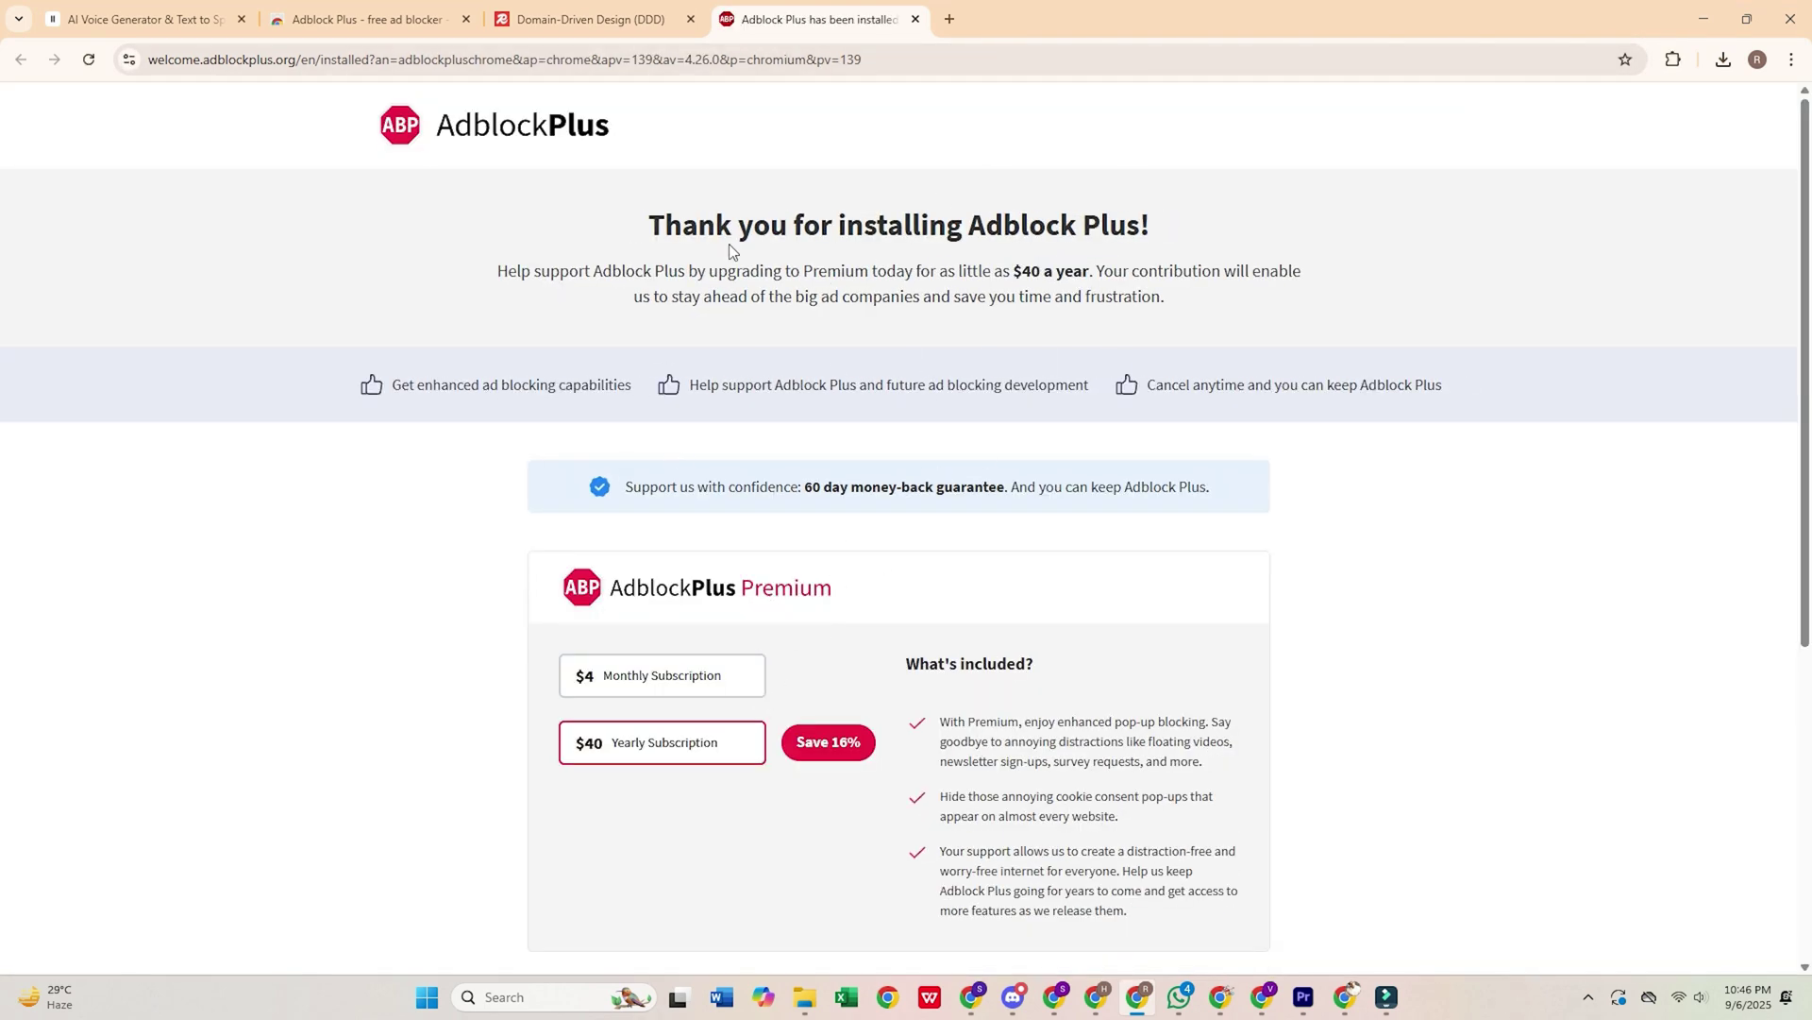
pyautogui.scroll(-4, 1090, 290)
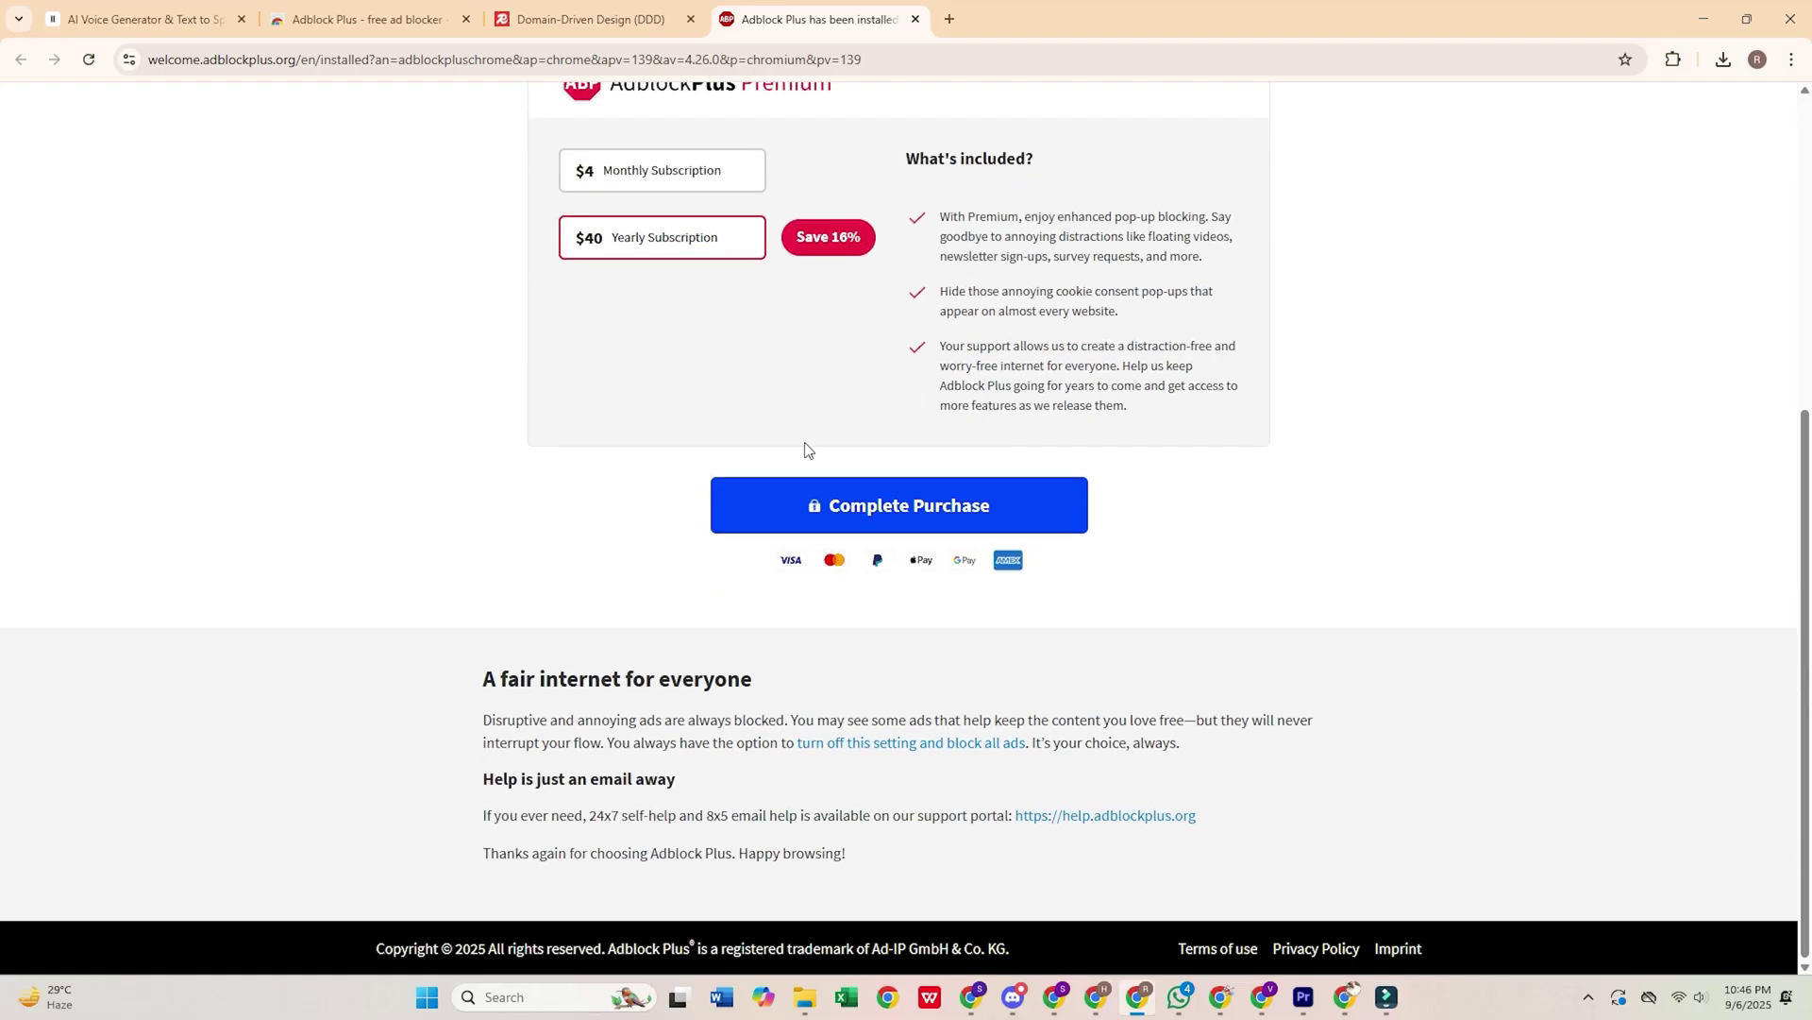
pyautogui.scroll(4, 959, 617)
pyautogui.click(1639, 60)
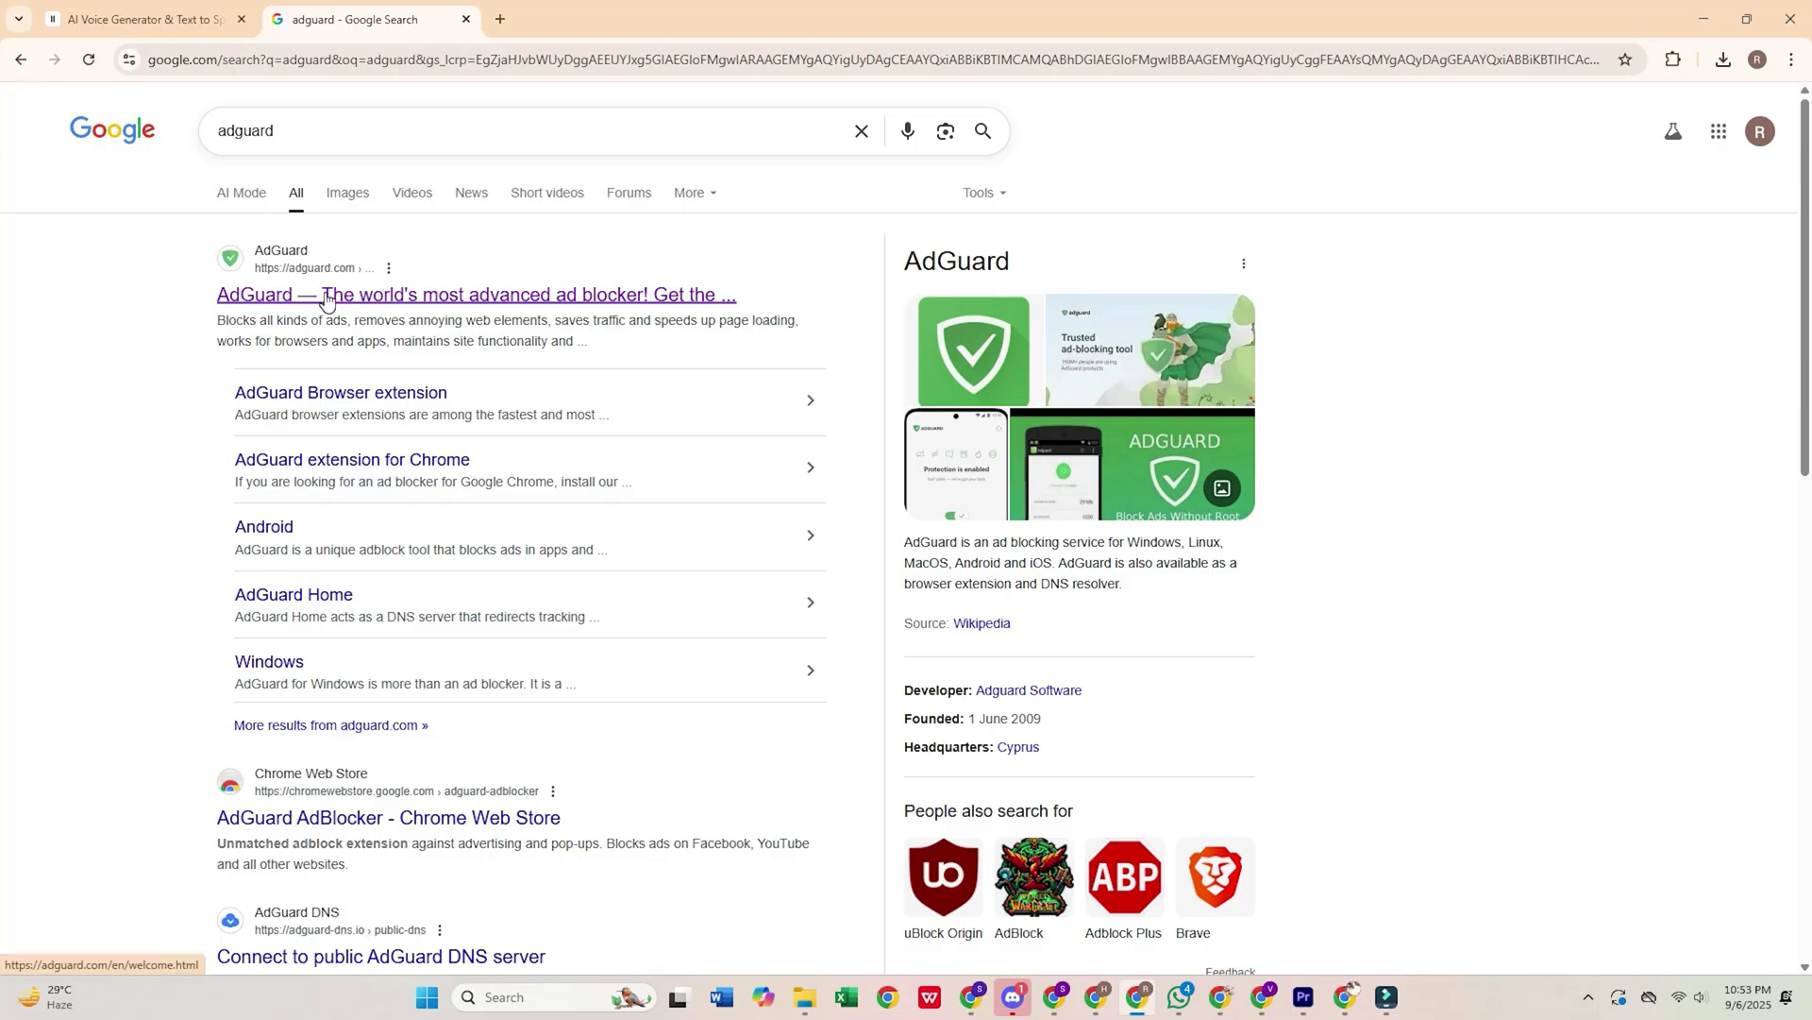
# Step: Open the AdGuard homepage and highlight its main headline
pyautogui.click(344, 296)
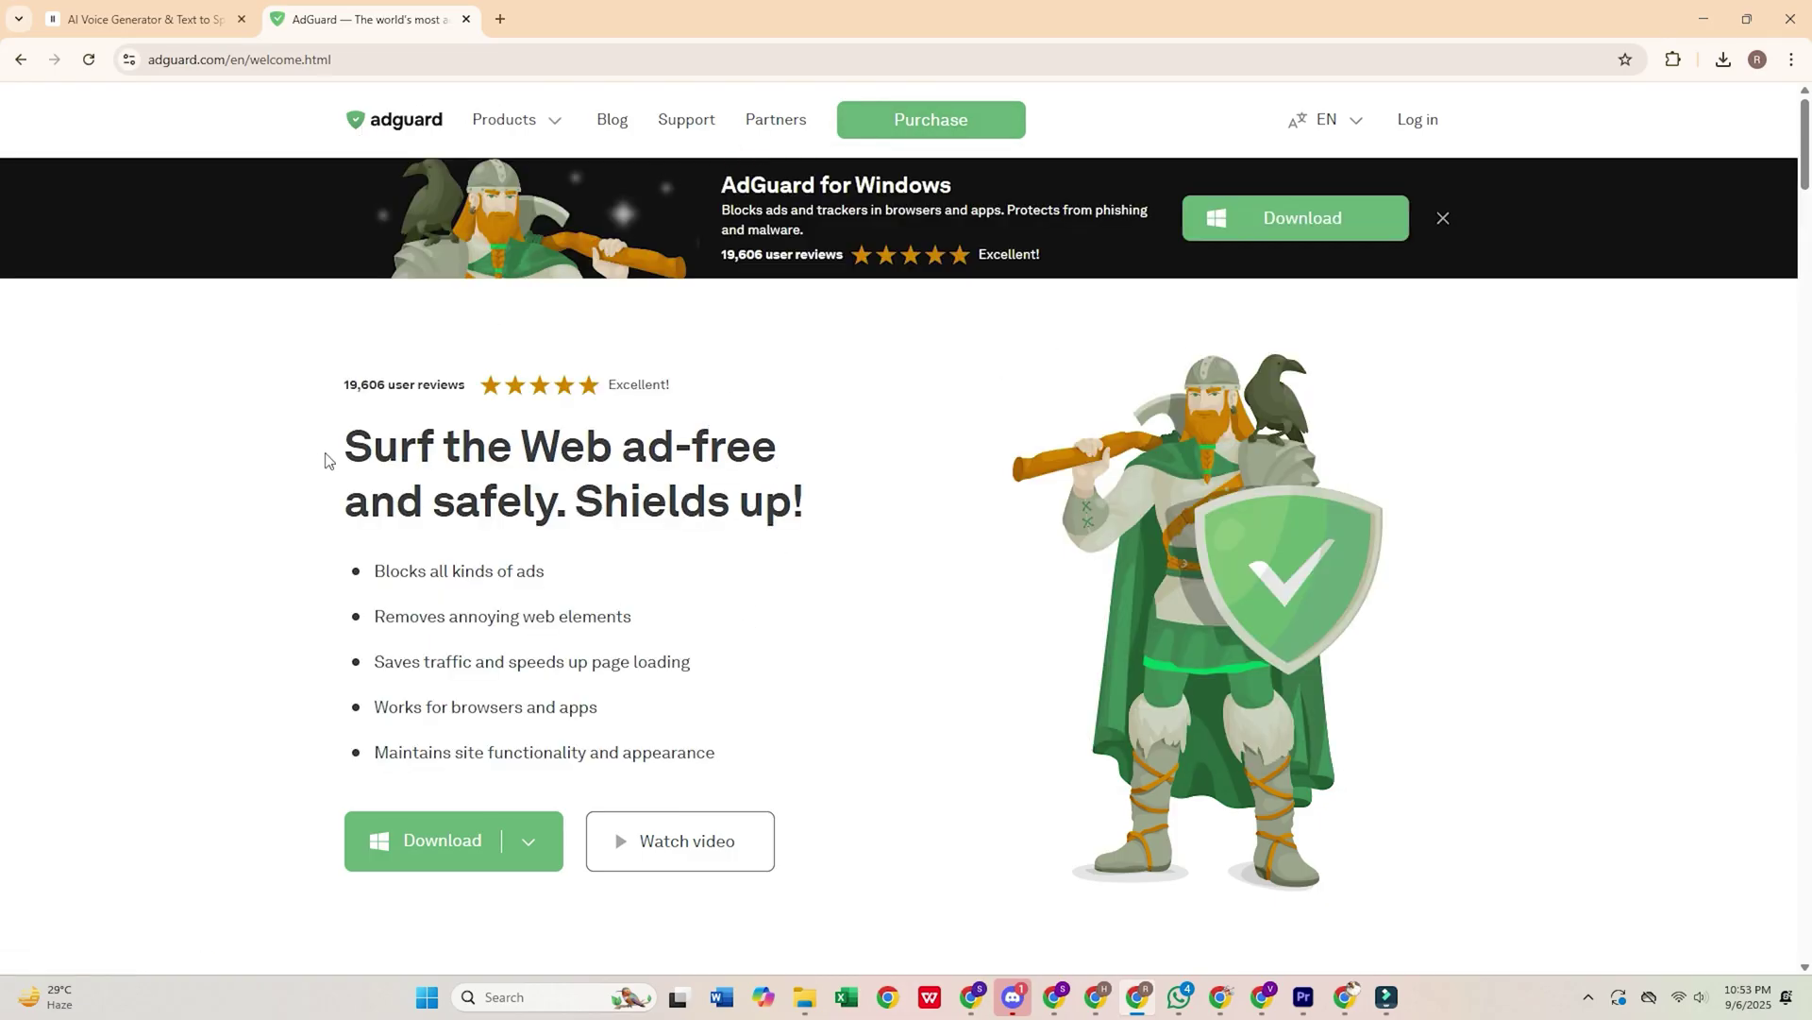
pyautogui.moveTo(325, 460)
pyautogui.mouseDown()
pyautogui.moveTo(615, 447)
pyautogui.moveTo(809, 506)
pyautogui.mouseUp()
pyautogui.click(905, 510)
# Step: Highlight the ad-blocking and faster-loading points, then download AdGuard for Windows
pyautogui.moveTo(354, 578); pyautogui.dragTo(550, 575)
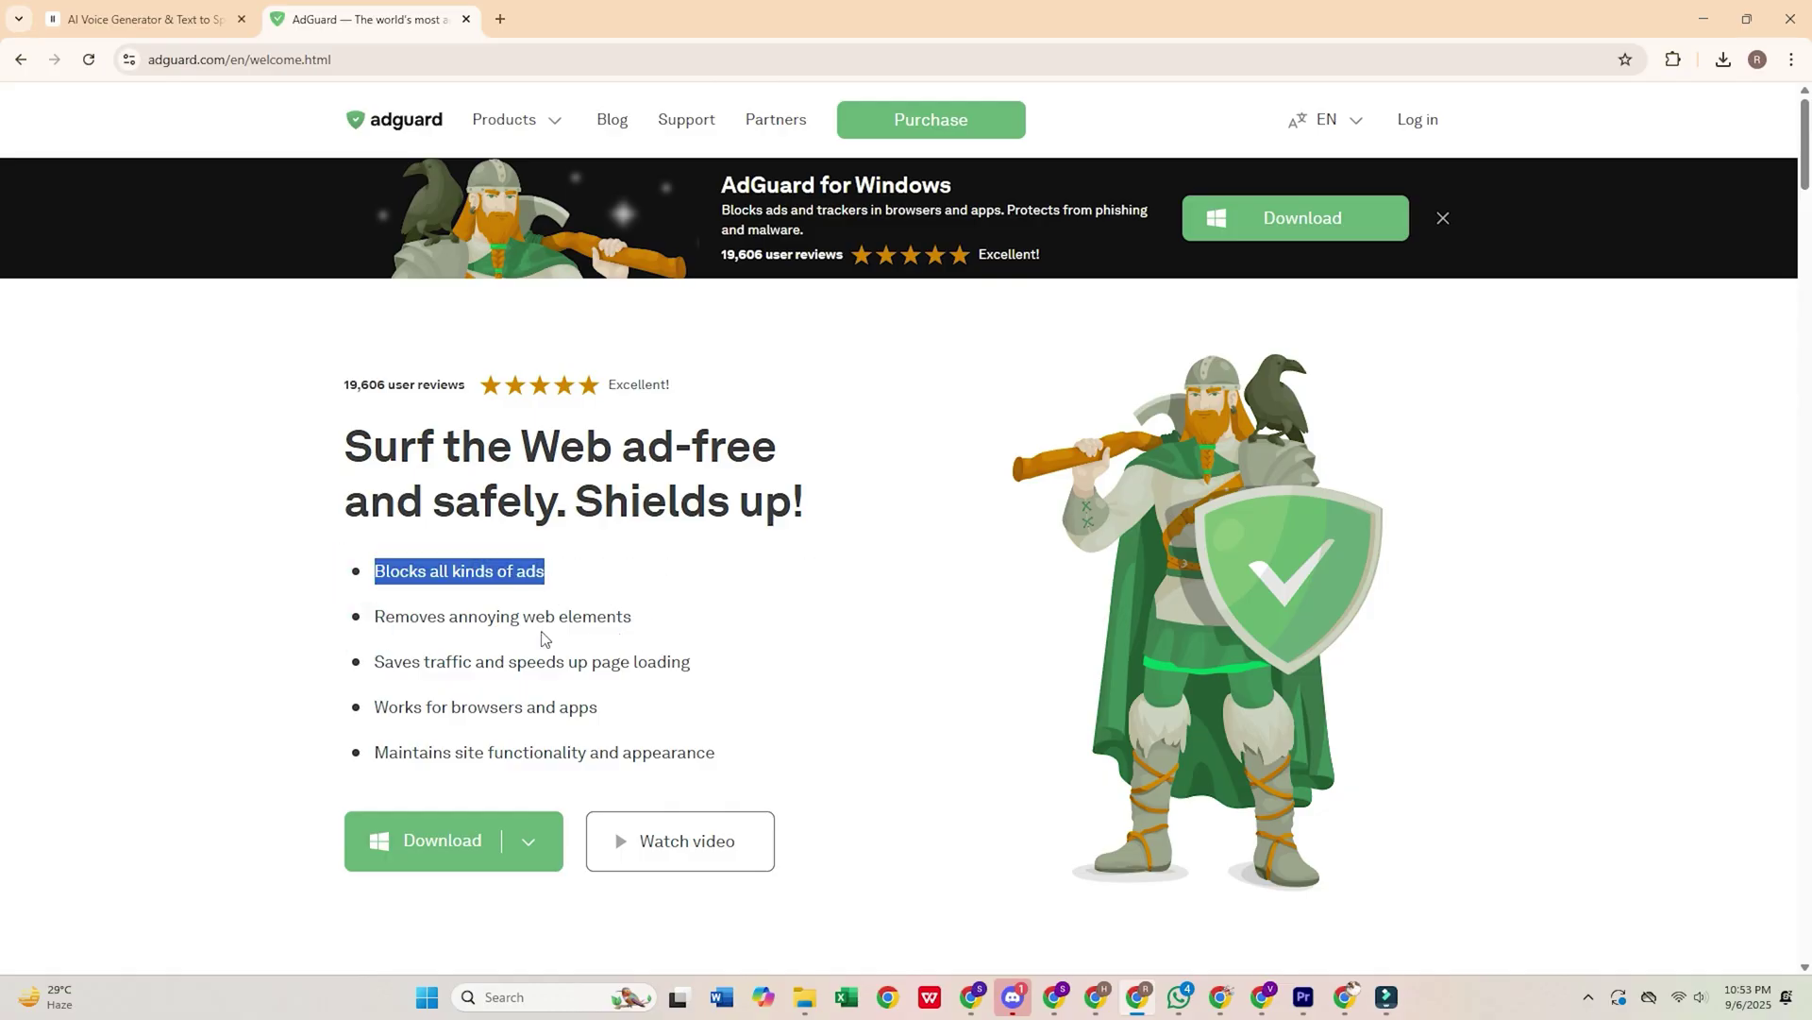
pyautogui.moveTo(377, 658); pyautogui.dragTo(692, 661)
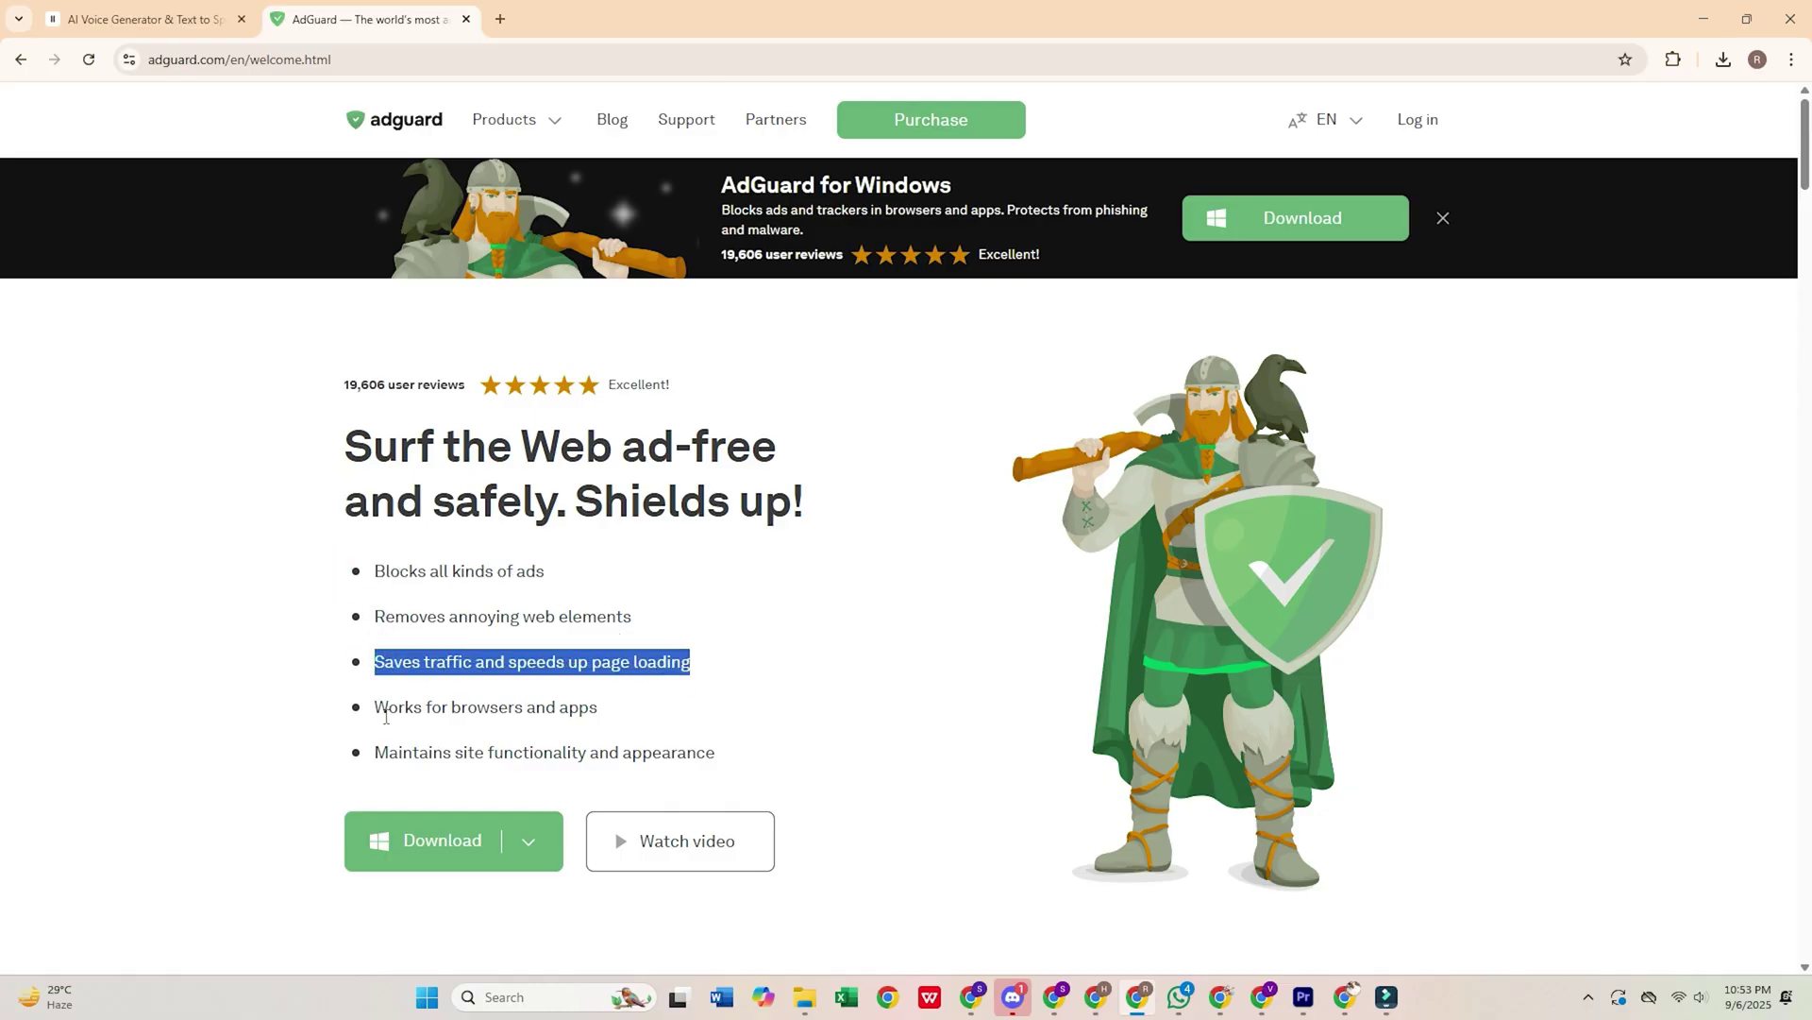
pyautogui.moveTo(385, 717); pyautogui.dragTo(623, 720)
pyautogui.click(784, 732)
pyautogui.scroll(-2, 993, 739)
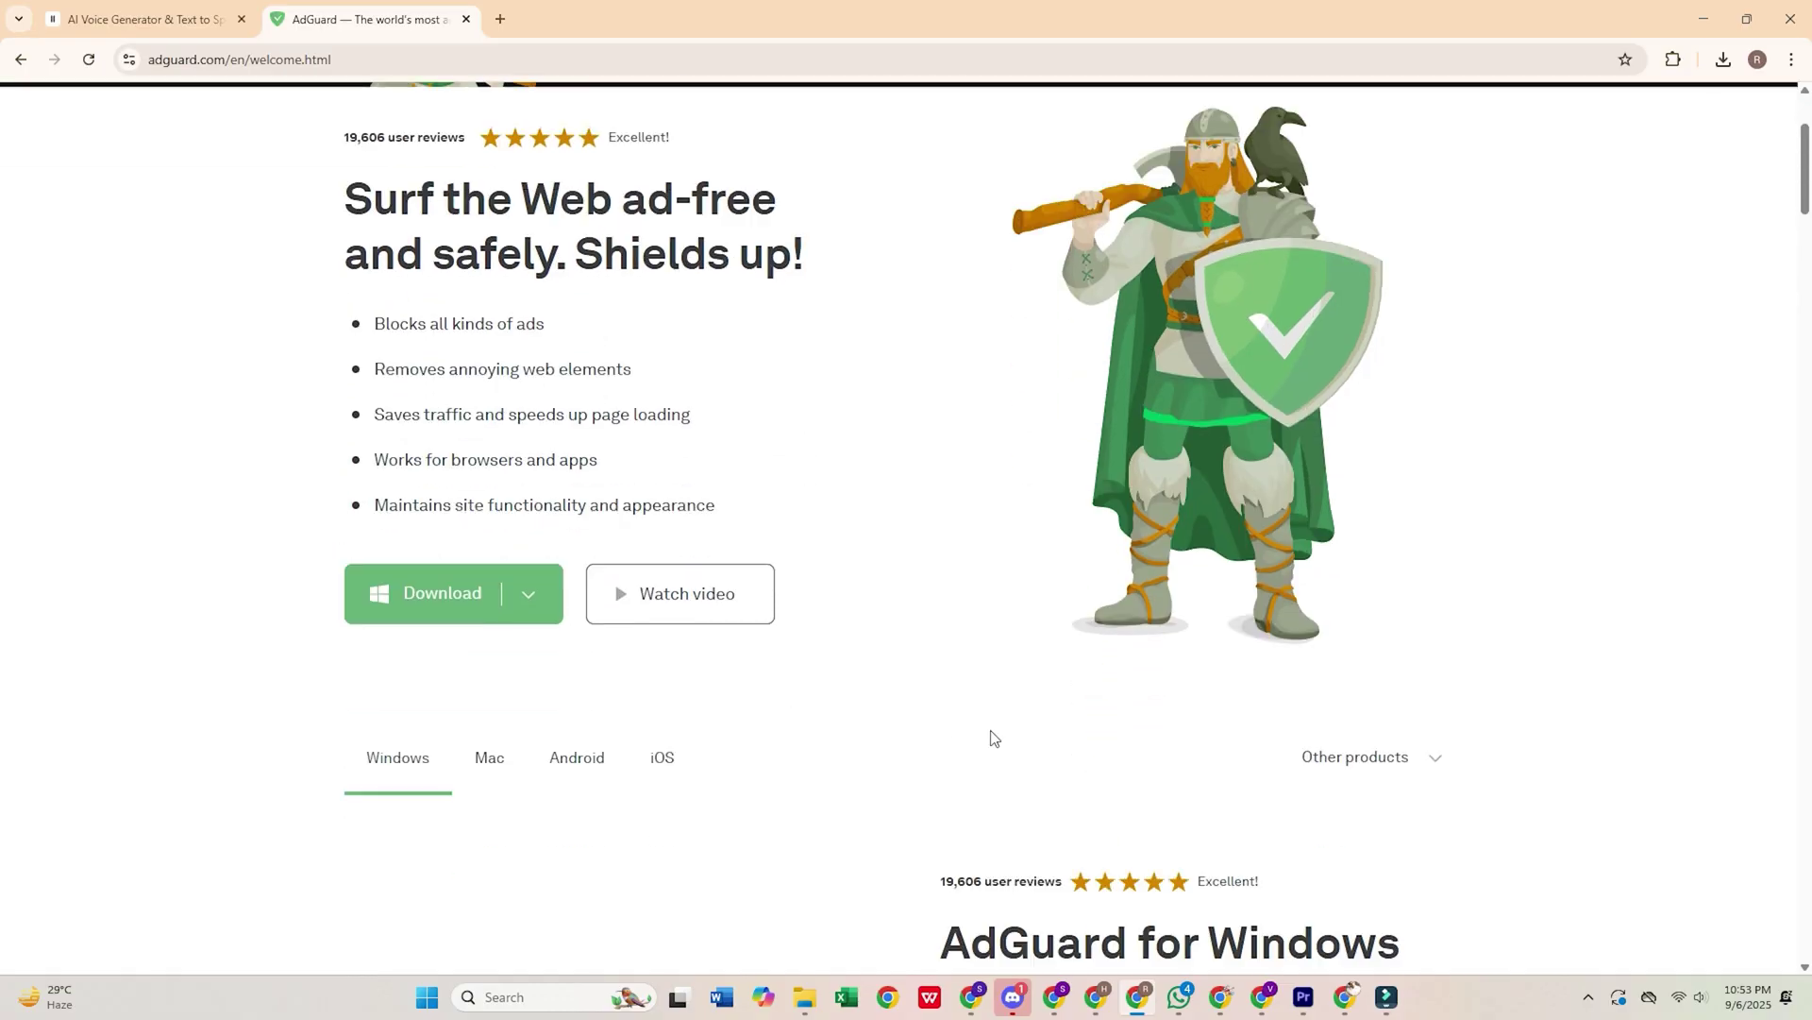
pyautogui.scroll(-2, 992, 737)
pyautogui.scroll(-3, 991, 680)
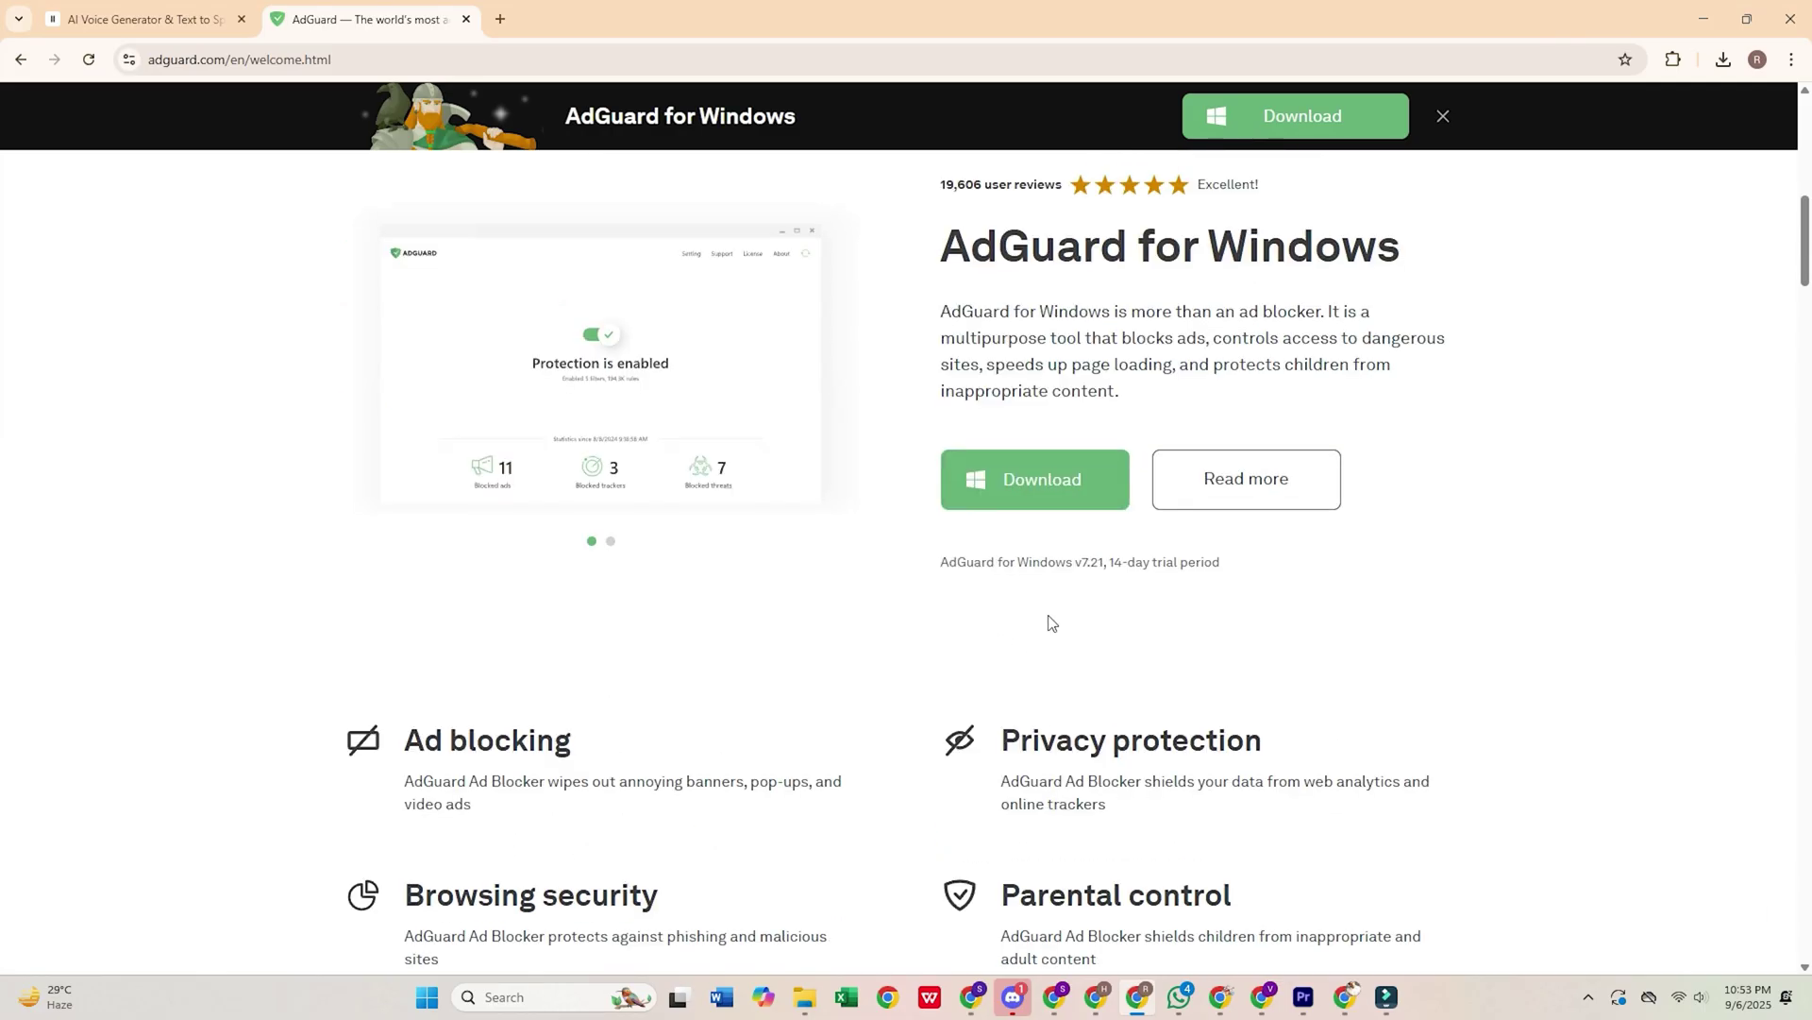
pyautogui.scroll(-5, 1051, 618)
pyautogui.scroll(-4, 948, 647)
pyautogui.scroll(3, 902, 648)
pyautogui.scroll(-7, 903, 647)
pyautogui.scroll(1, 1136, 657)
pyautogui.scroll(8, 1153, 619)
pyautogui.scroll(4, 1153, 619)
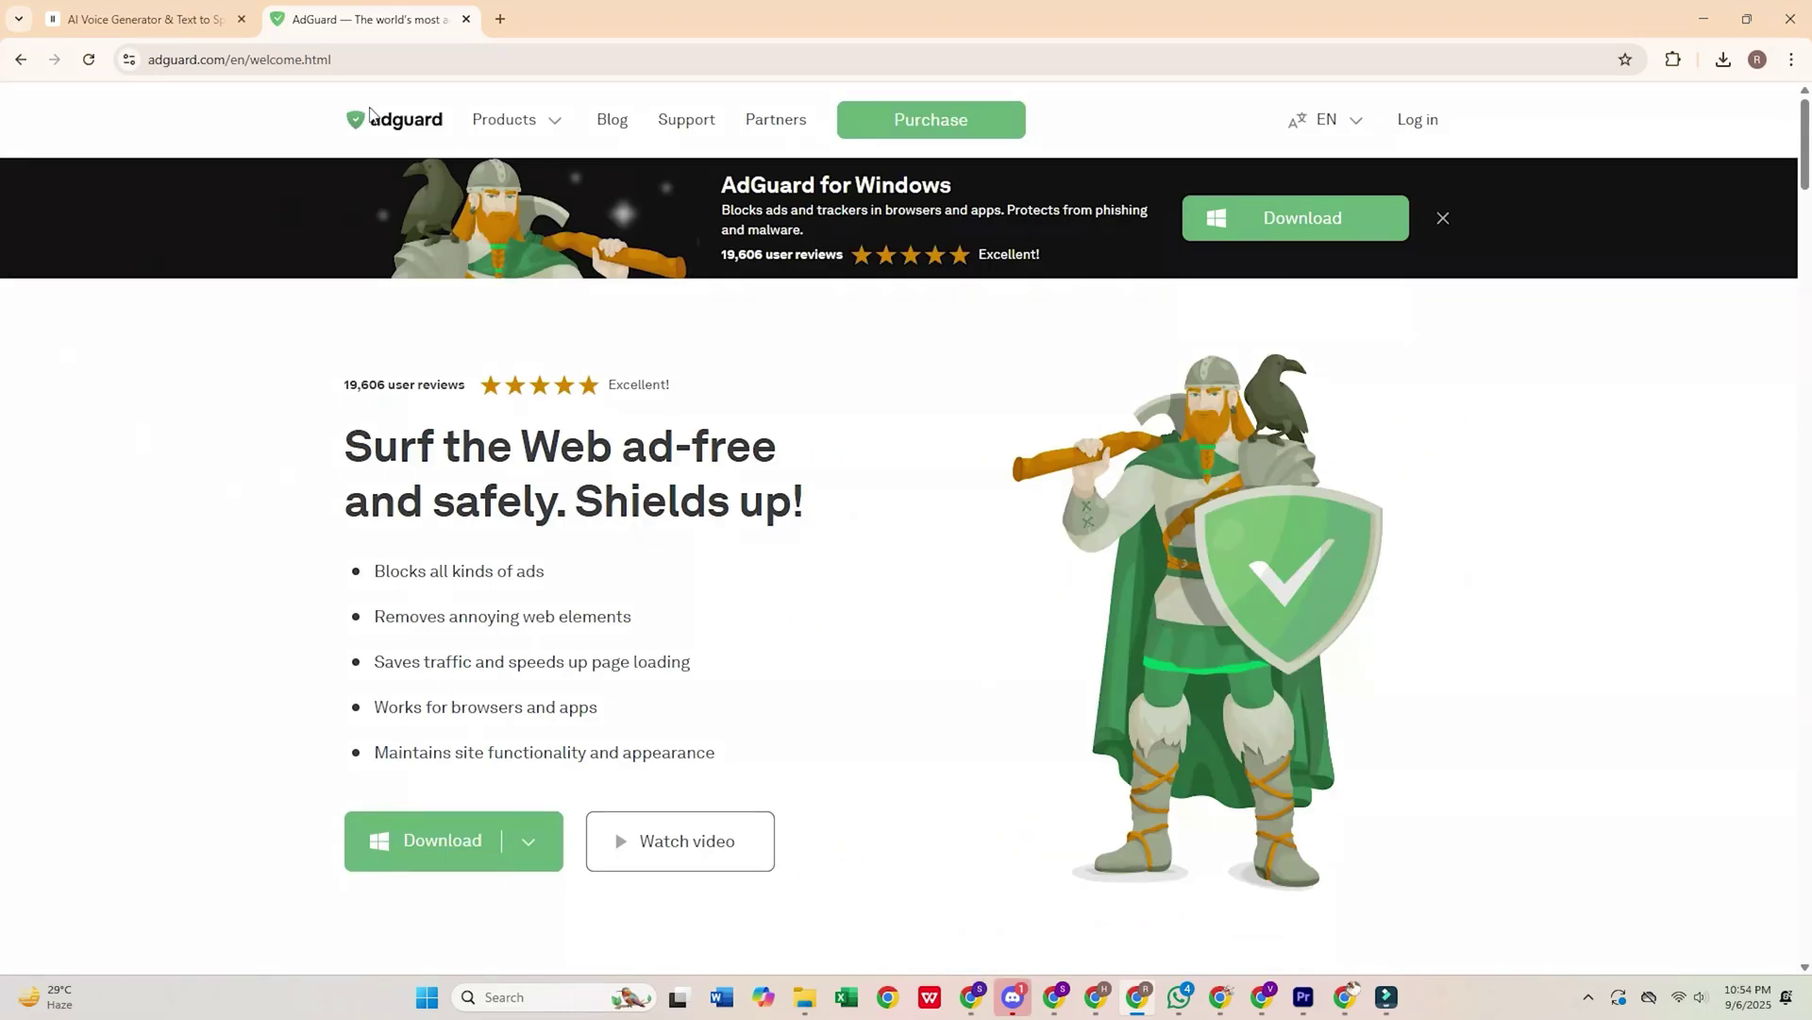
pyautogui.click(475, 851)
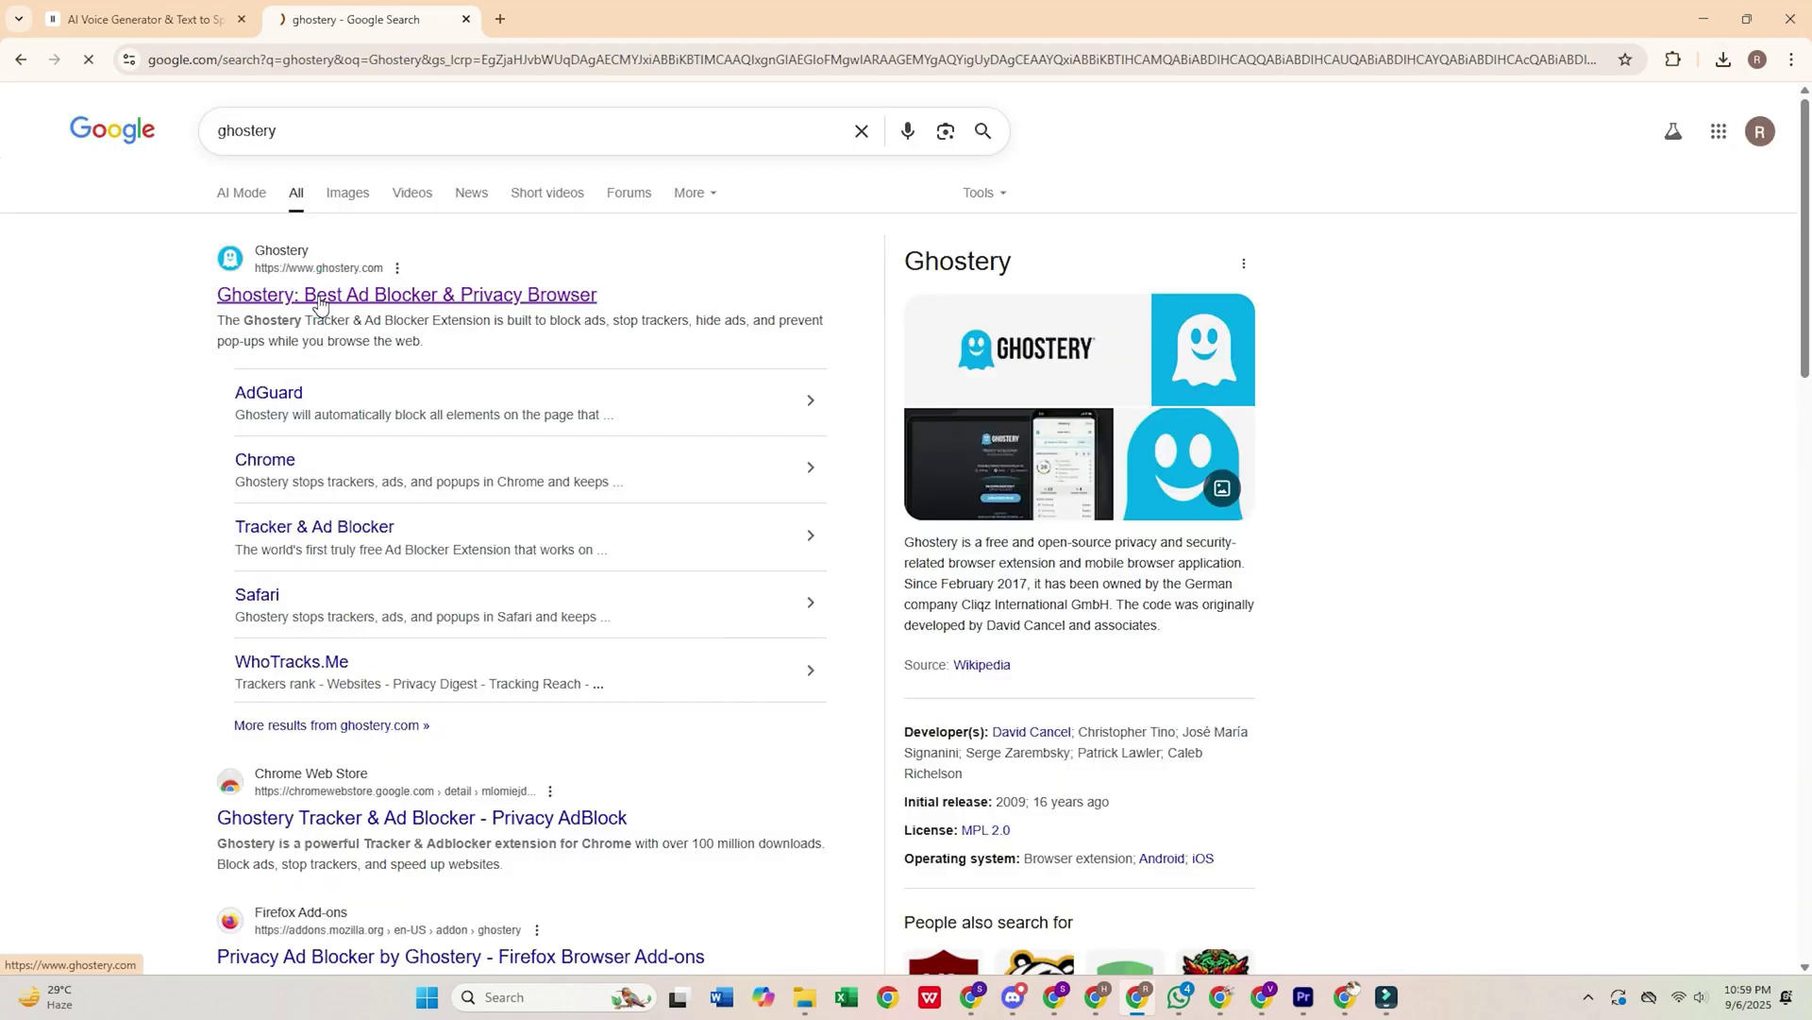
# Step: Highlight the 'PRIVACY YOU CAN SEE' headline and the Ghostery extension's title
pyautogui.click(318, 303)
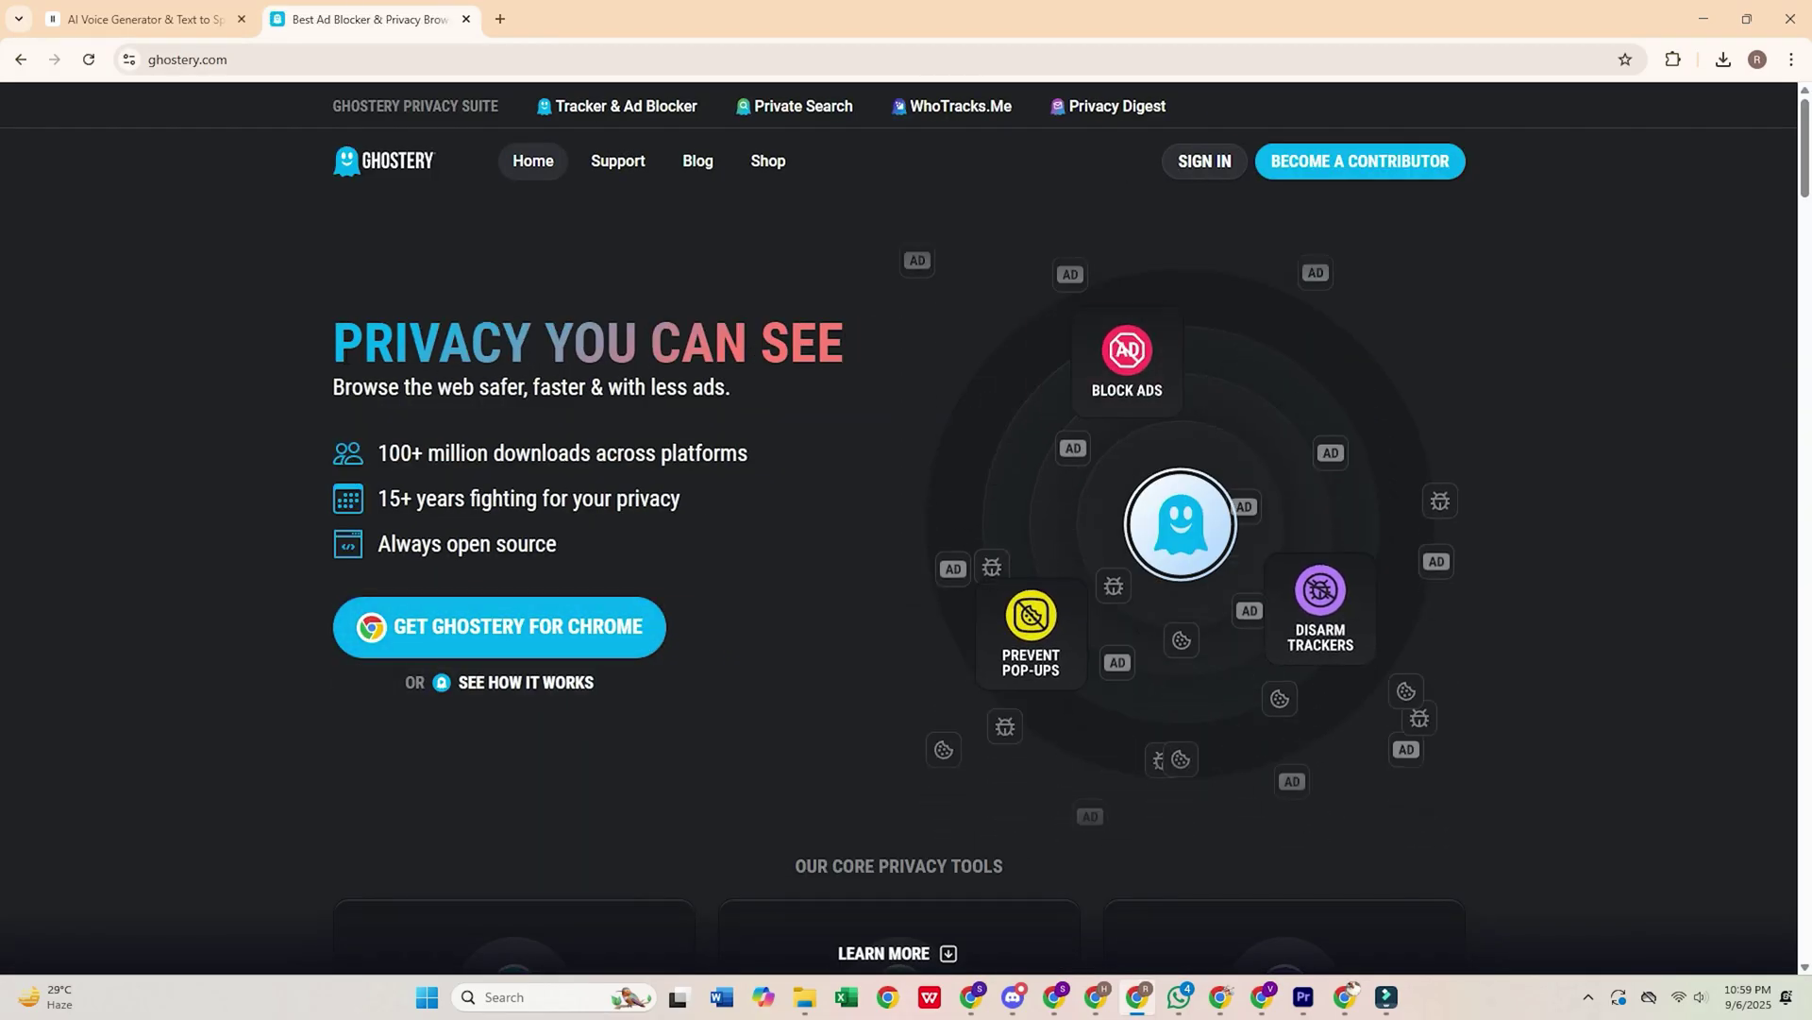
pyautogui.moveTo(334, 342); pyautogui.dragTo(923, 356)
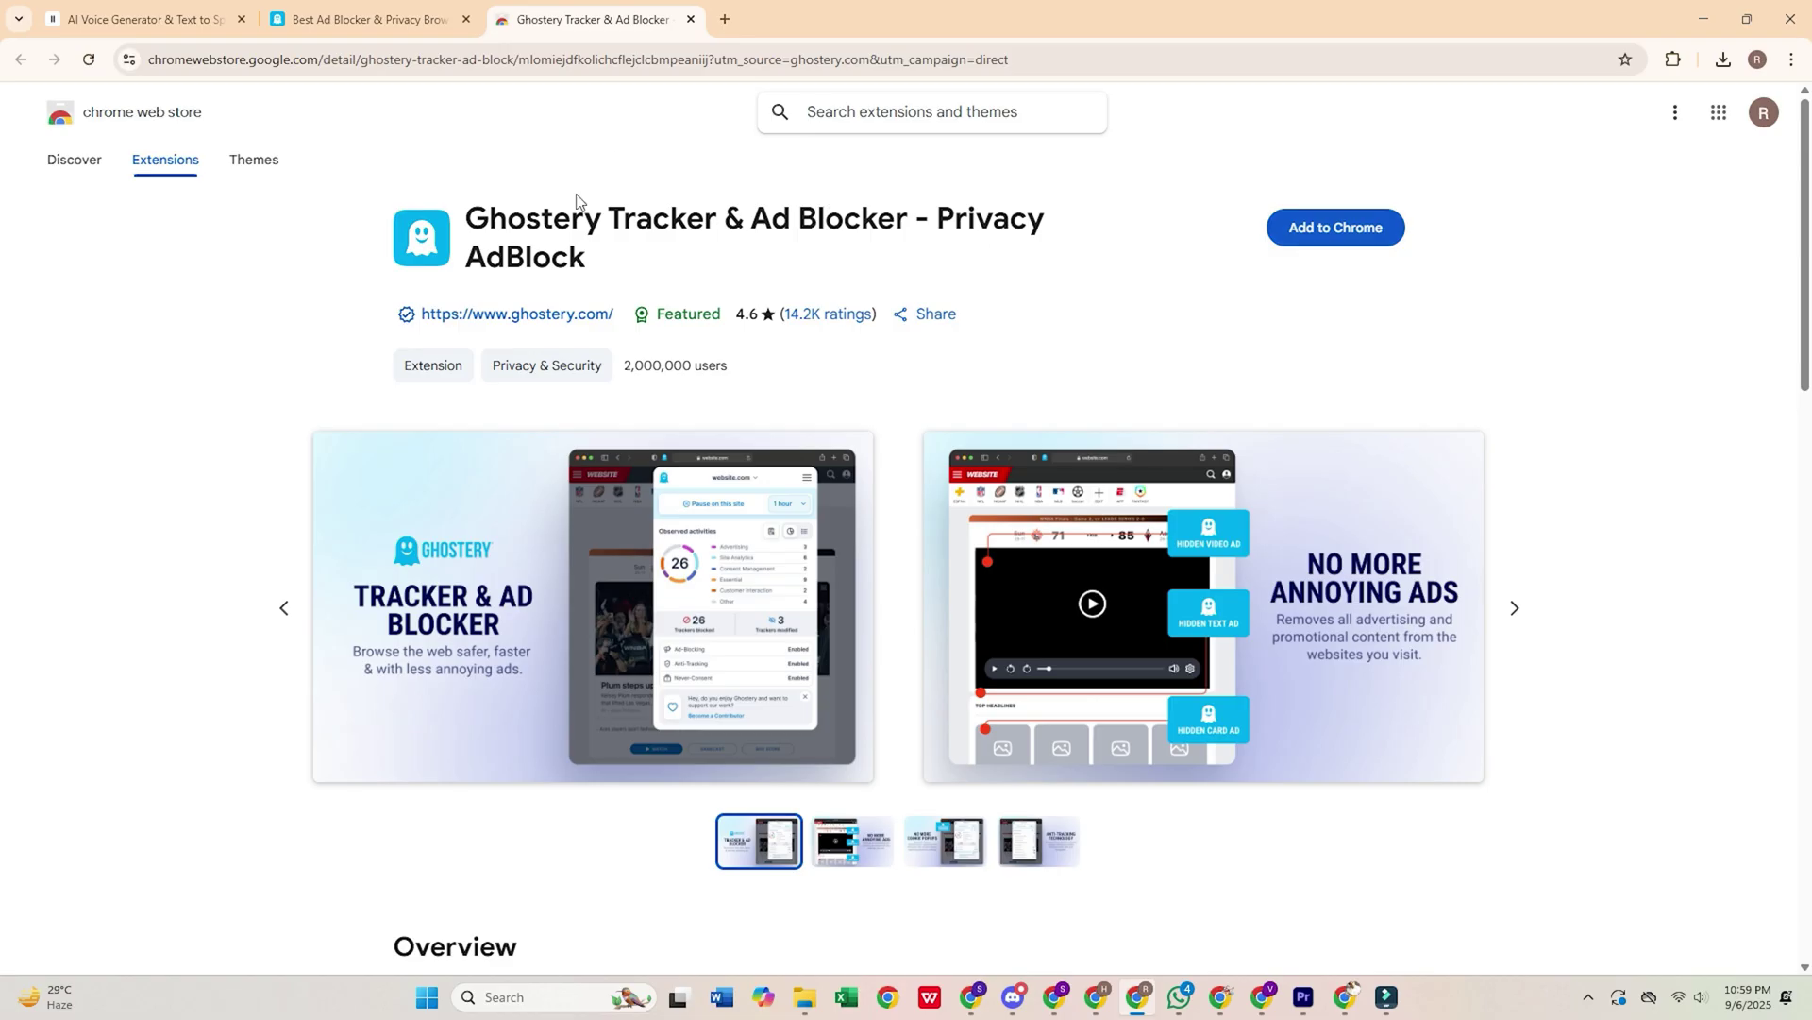
pyautogui.moveTo(468, 227); pyautogui.dragTo(611, 251)
# Step: Add Ghostery to Chrome and show its tracker report for the Redis glossary page
pyautogui.click(655, 263)
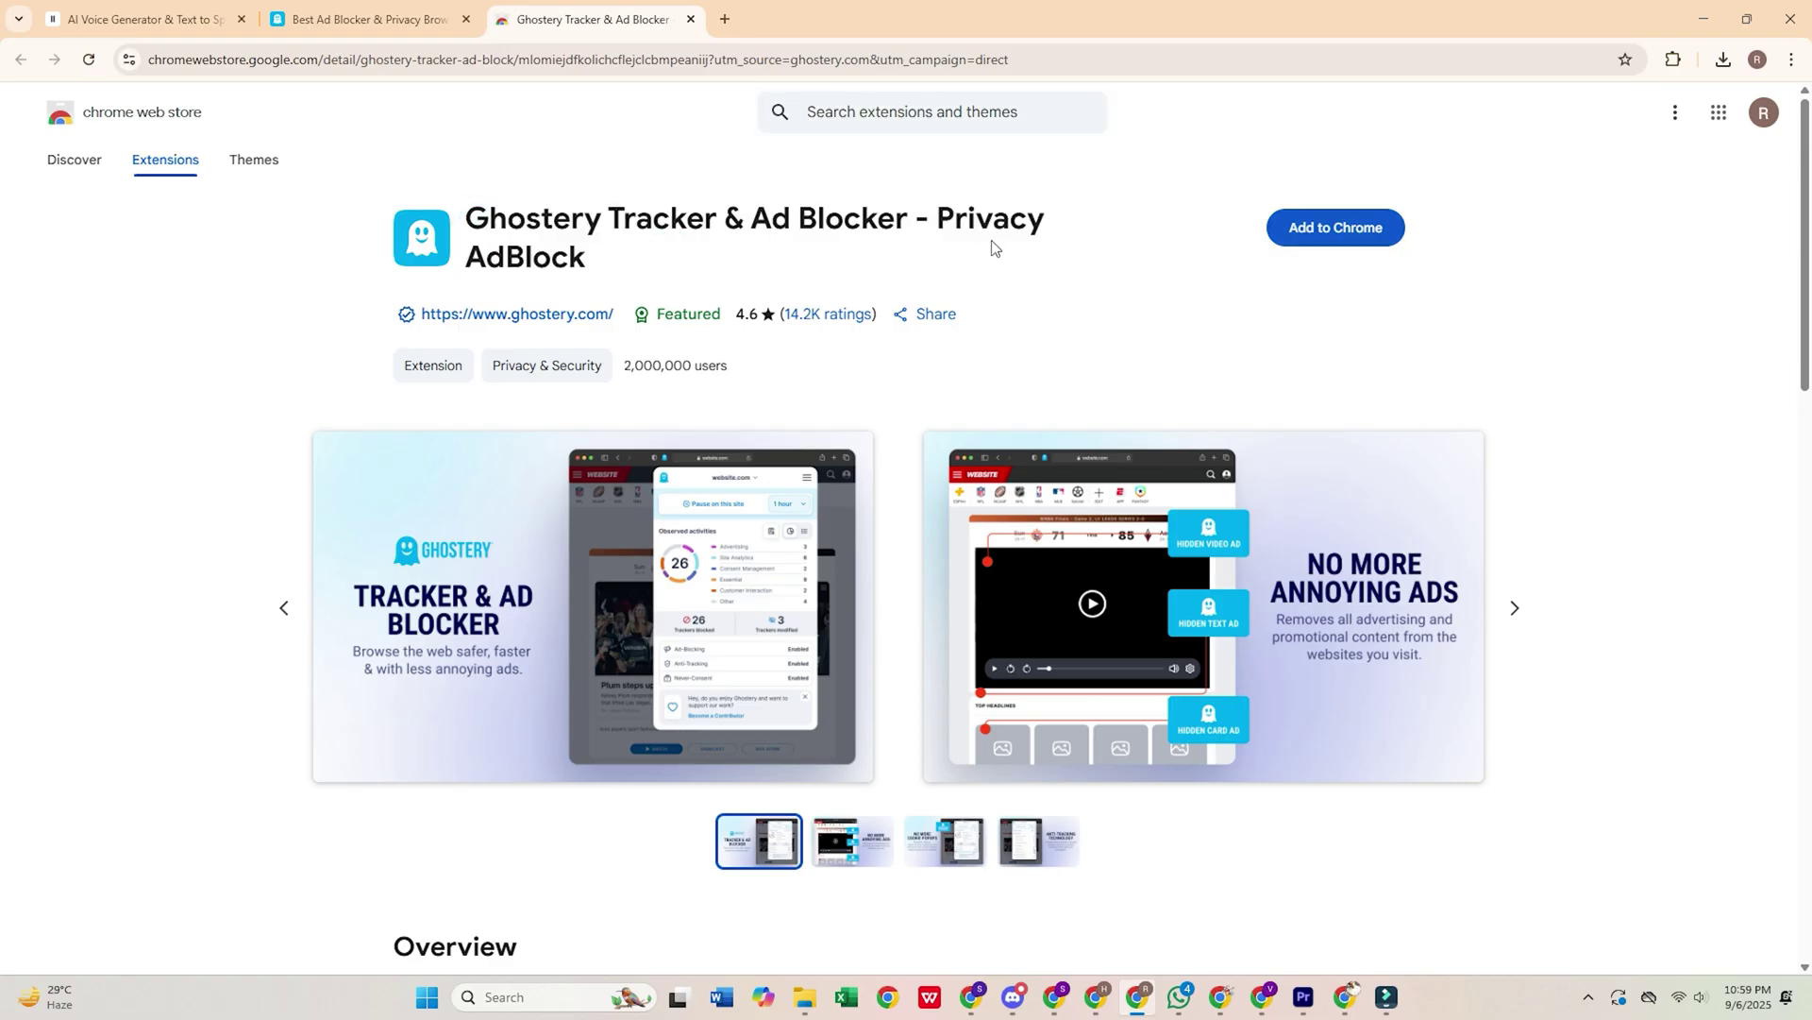
pyautogui.click(1356, 228)
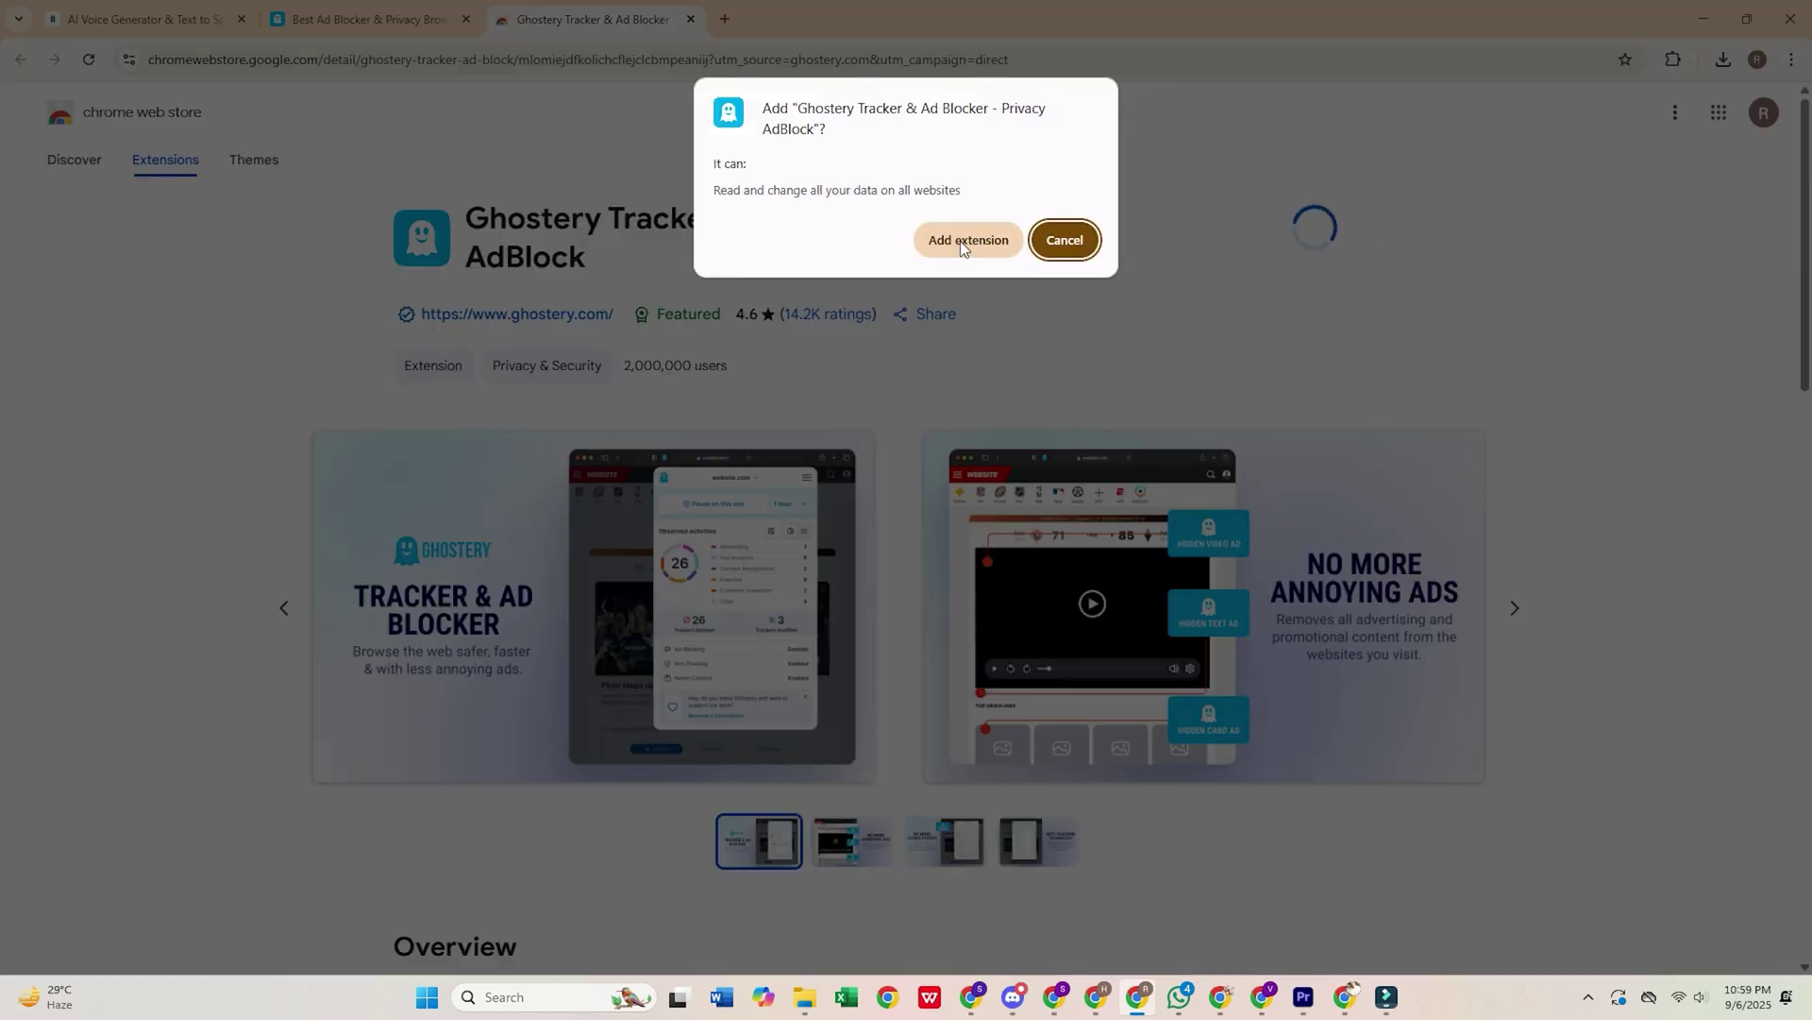
pyautogui.click(973, 244)
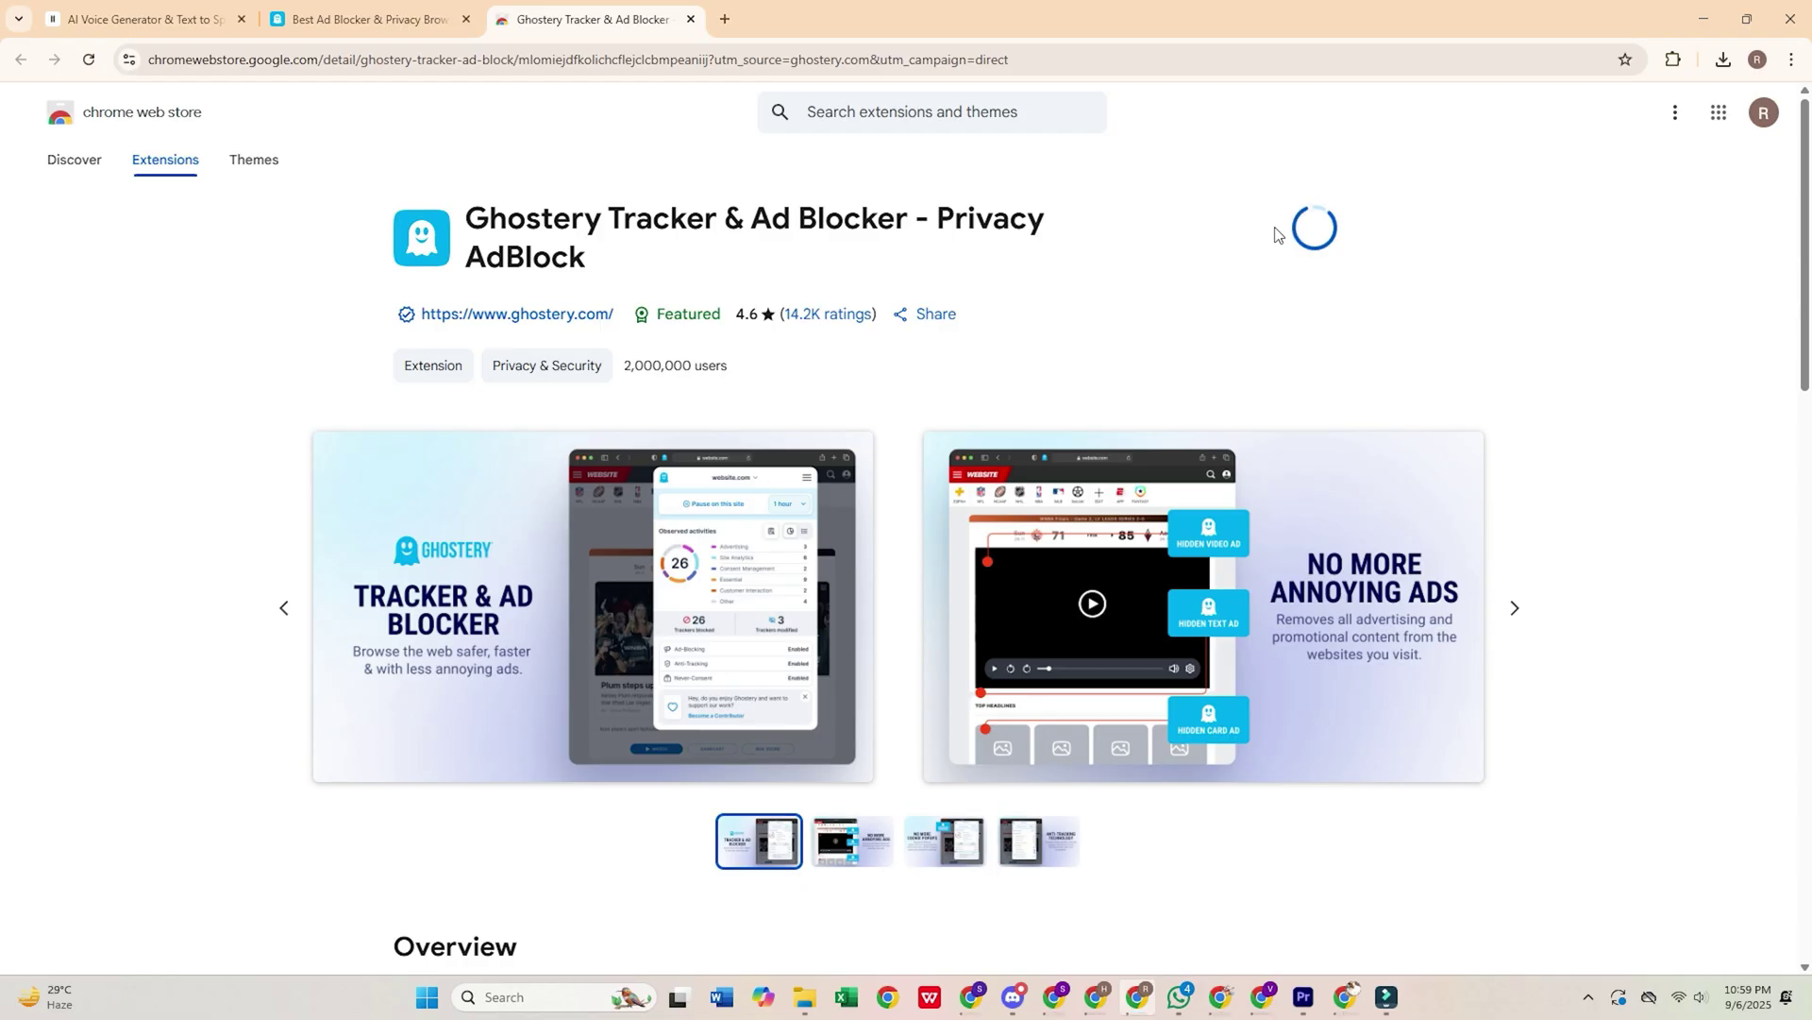
pyautogui.click(1673, 59)
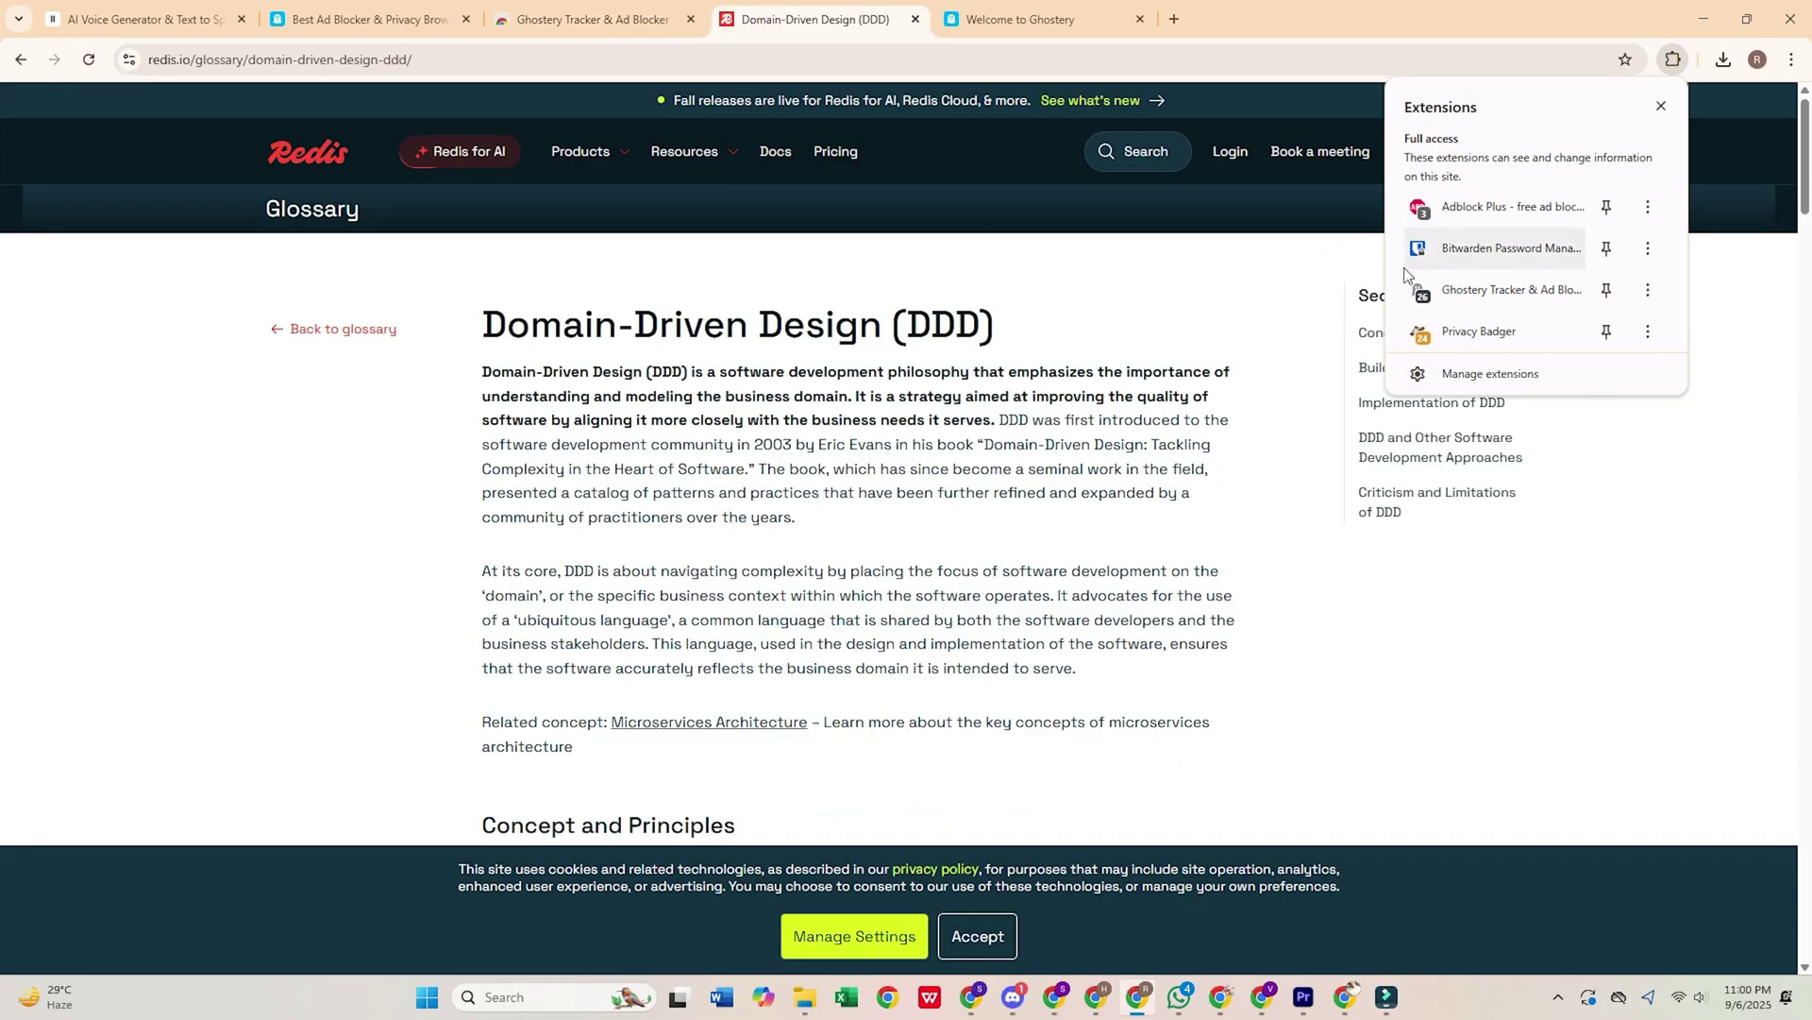
pyautogui.click(1487, 295)
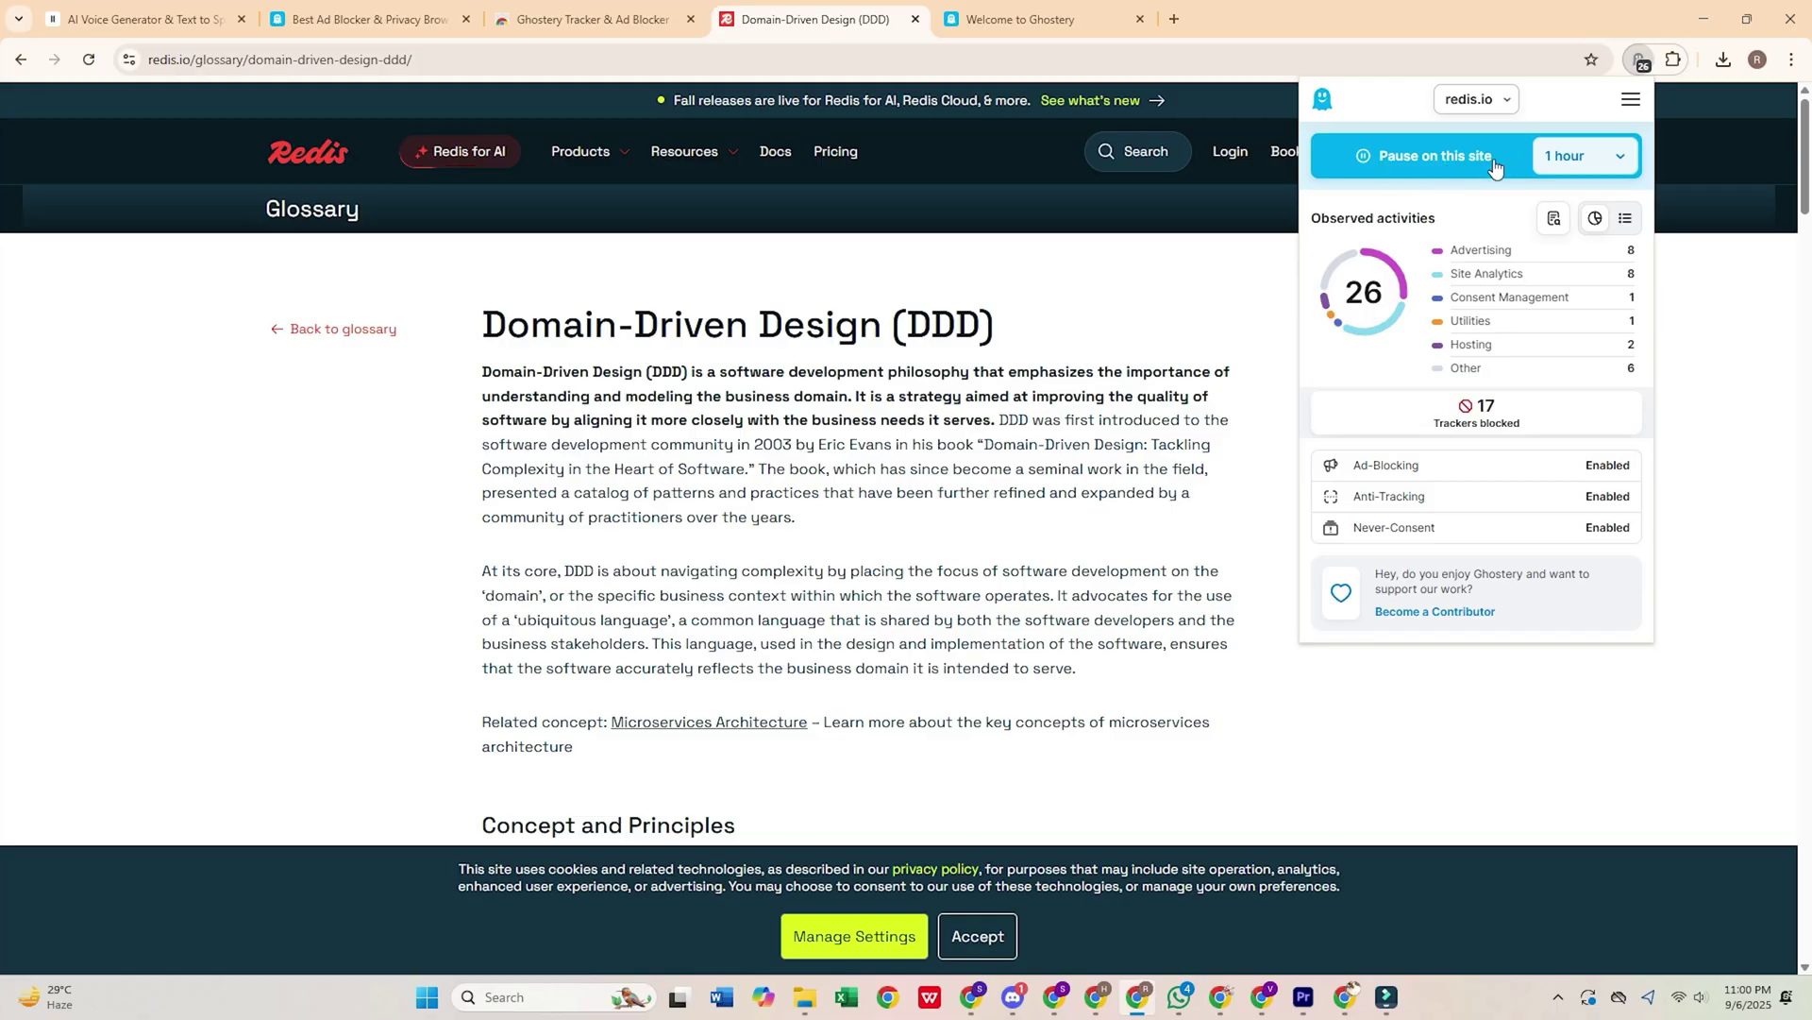
# Step: Check Ghostery's pause-duration options and report, then disable Privacy Badger on the uBlock Origin site
pyautogui.click(1617, 159)
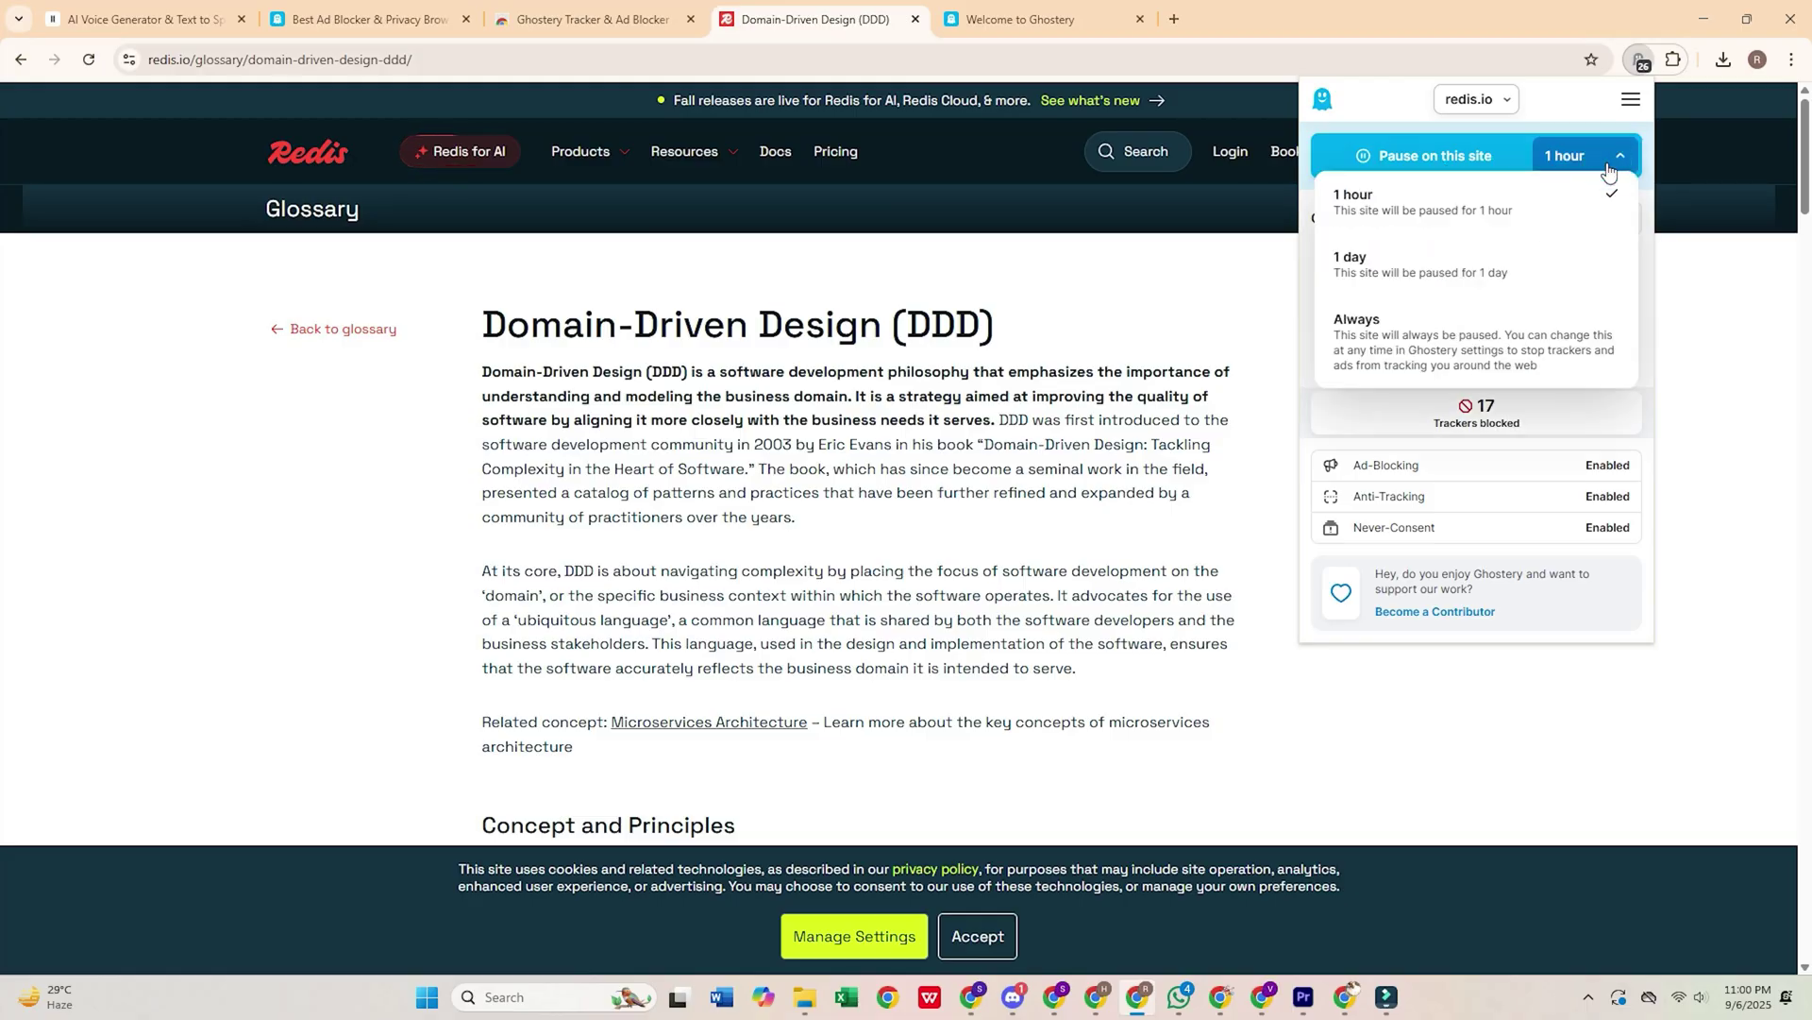
pyautogui.click(1713, 337)
pyautogui.click(1716, 78)
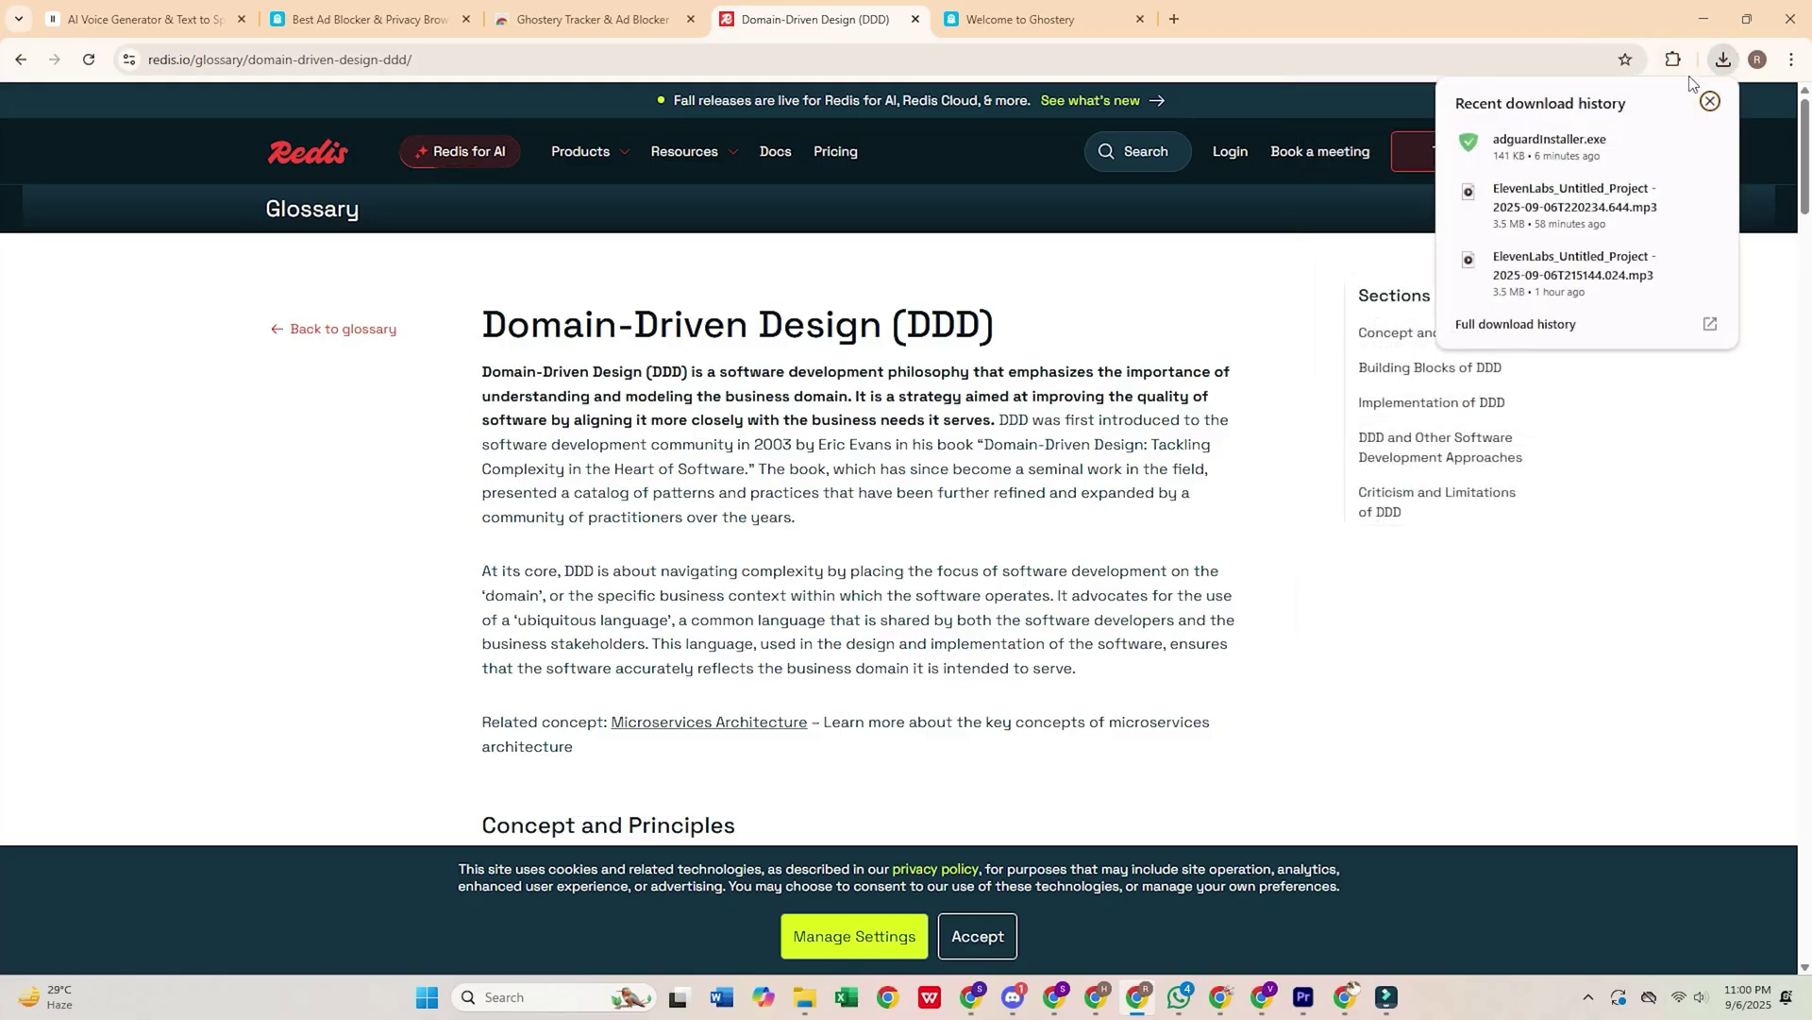
pyautogui.click(1672, 62)
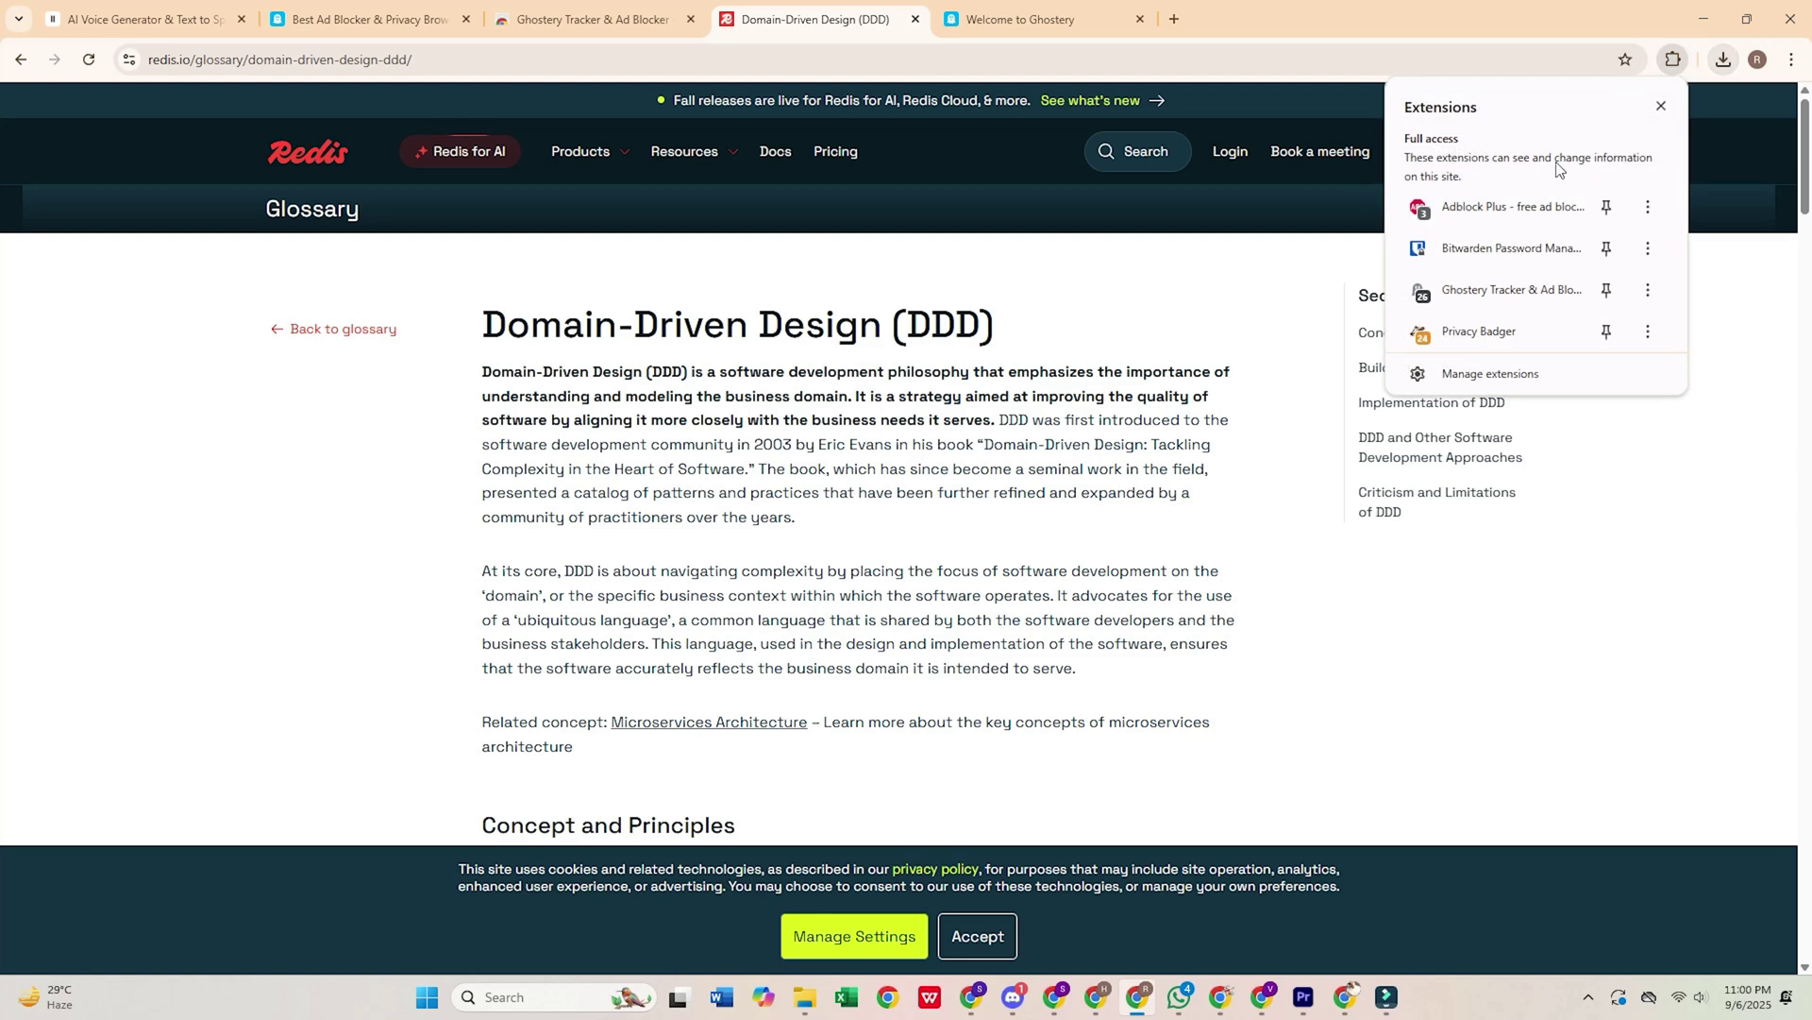
pyautogui.click(1508, 287)
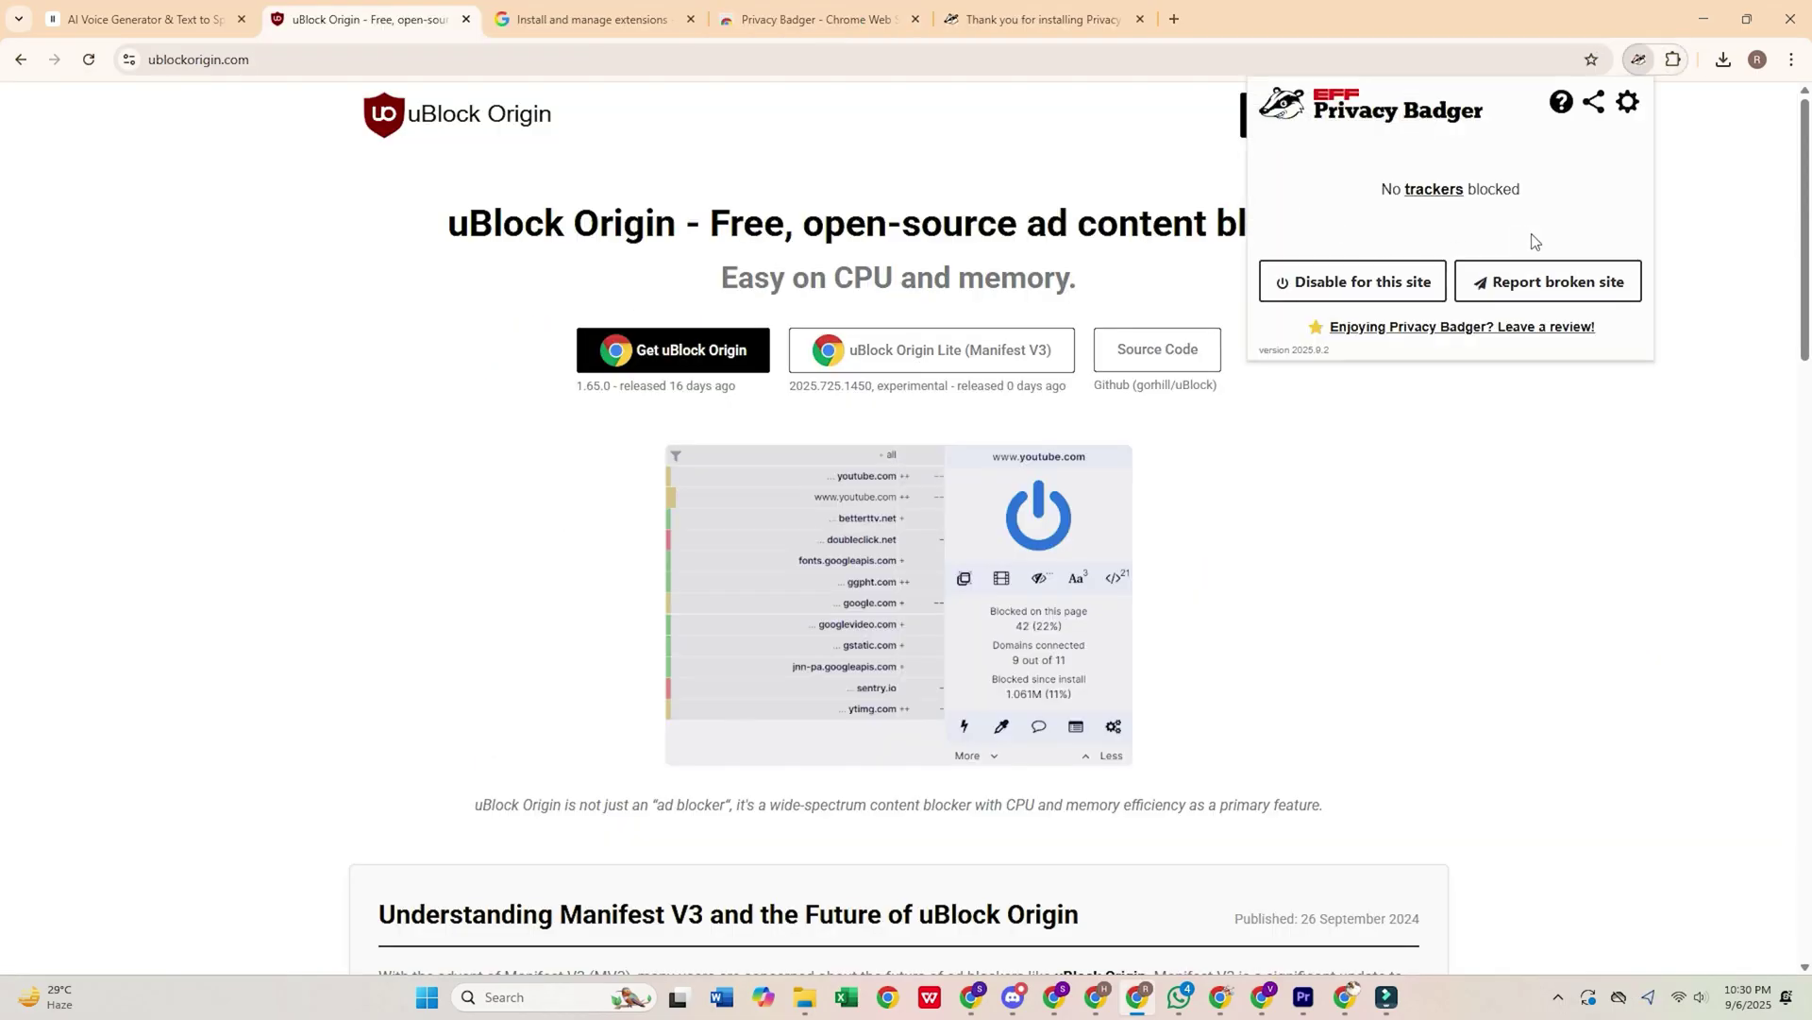
pyautogui.click(1356, 293)
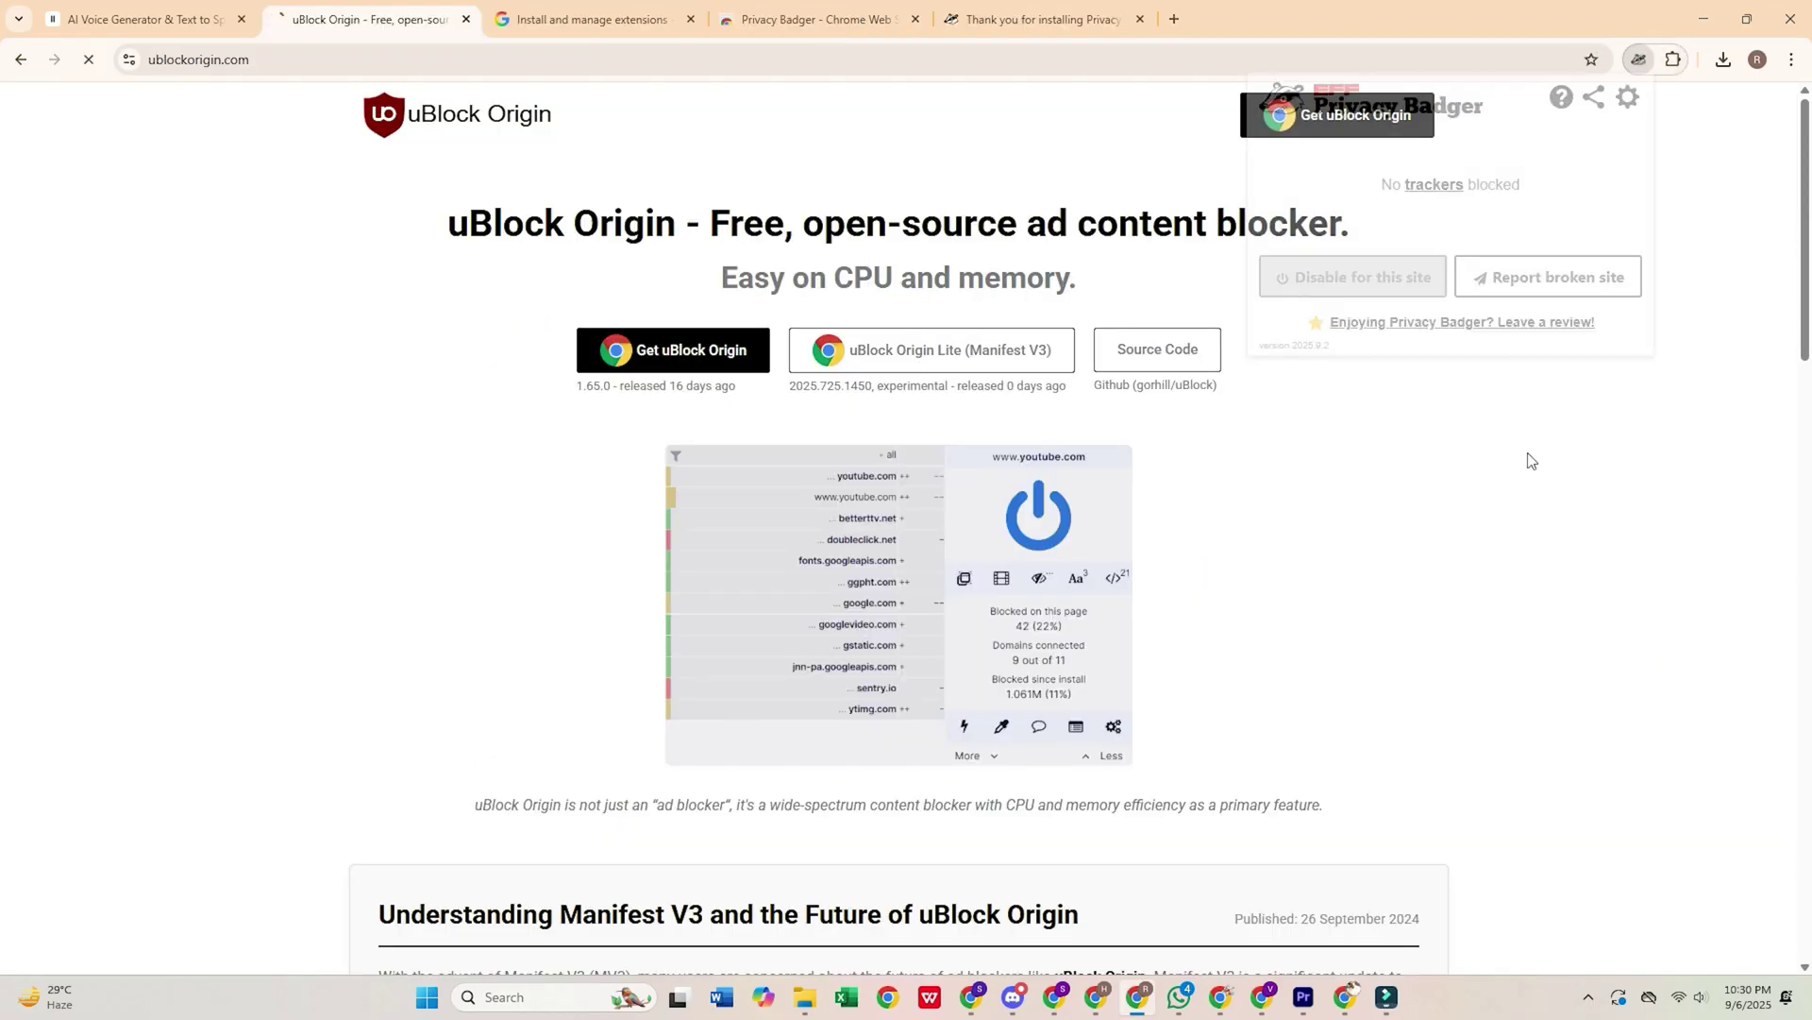
# Step: Open privacybadger.org from the Google results to read its FAQ
pyautogui.click(1675, 60)
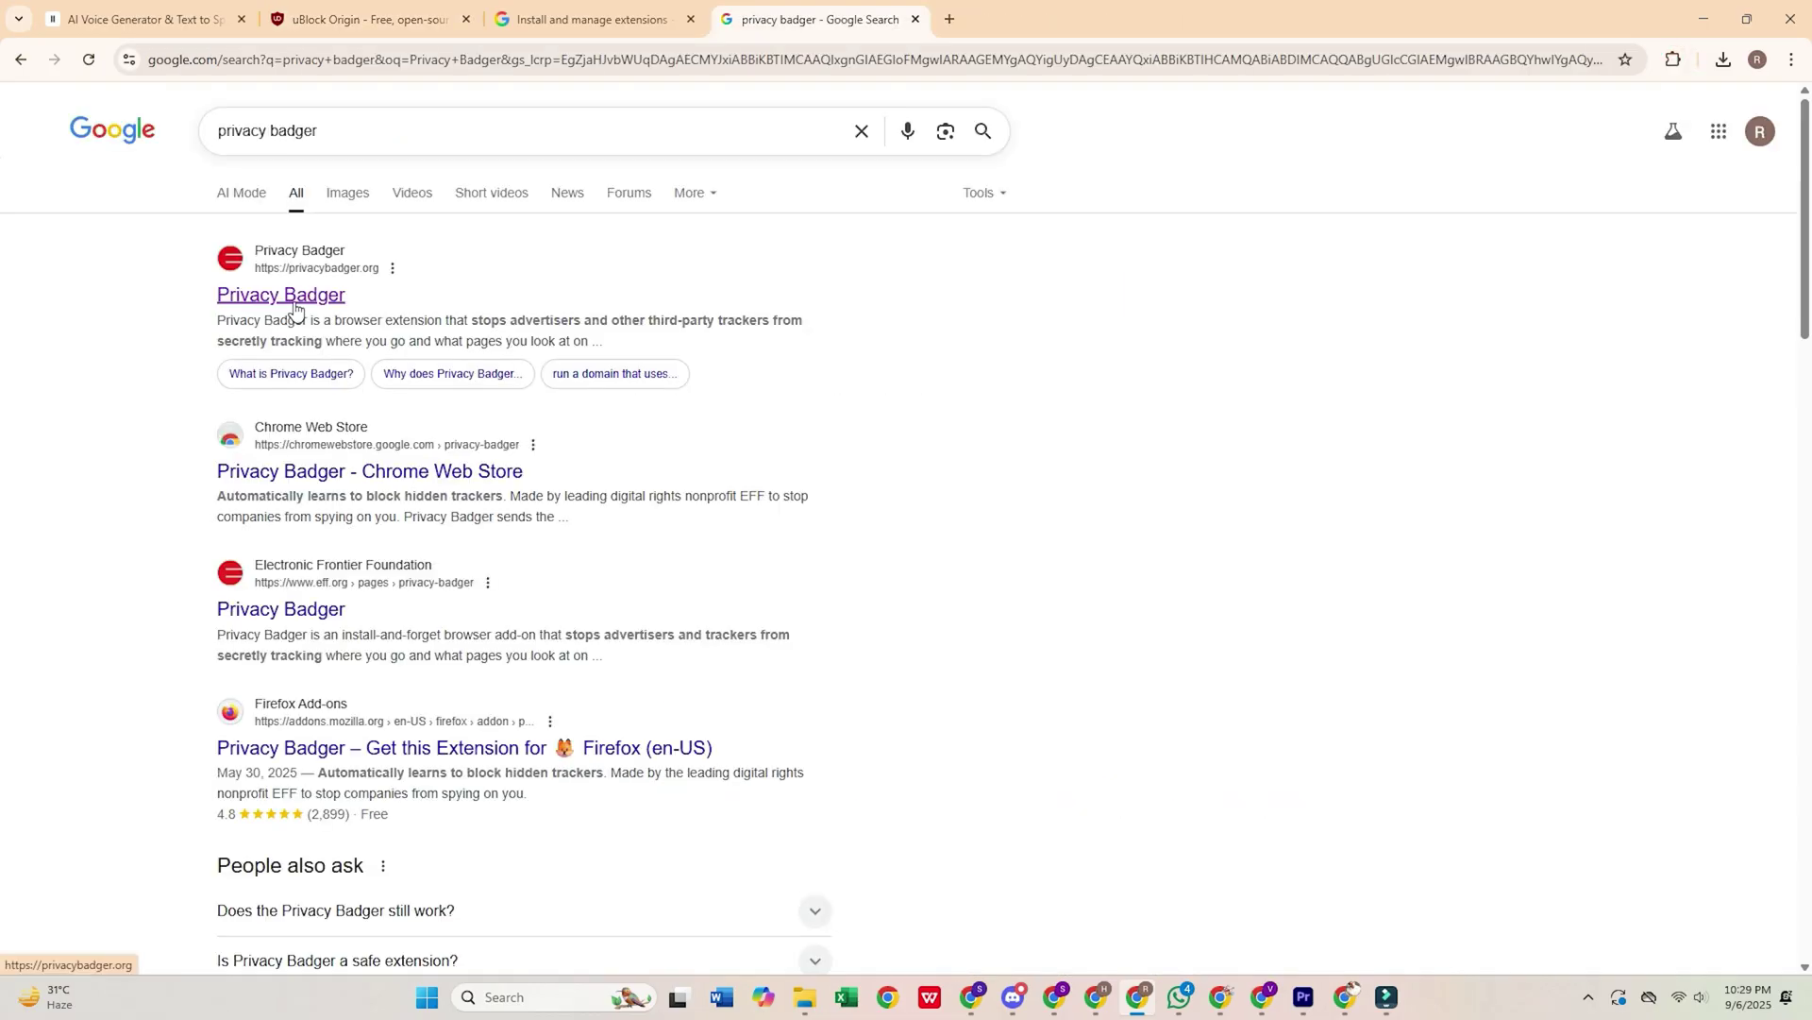
pyautogui.click(287, 301)
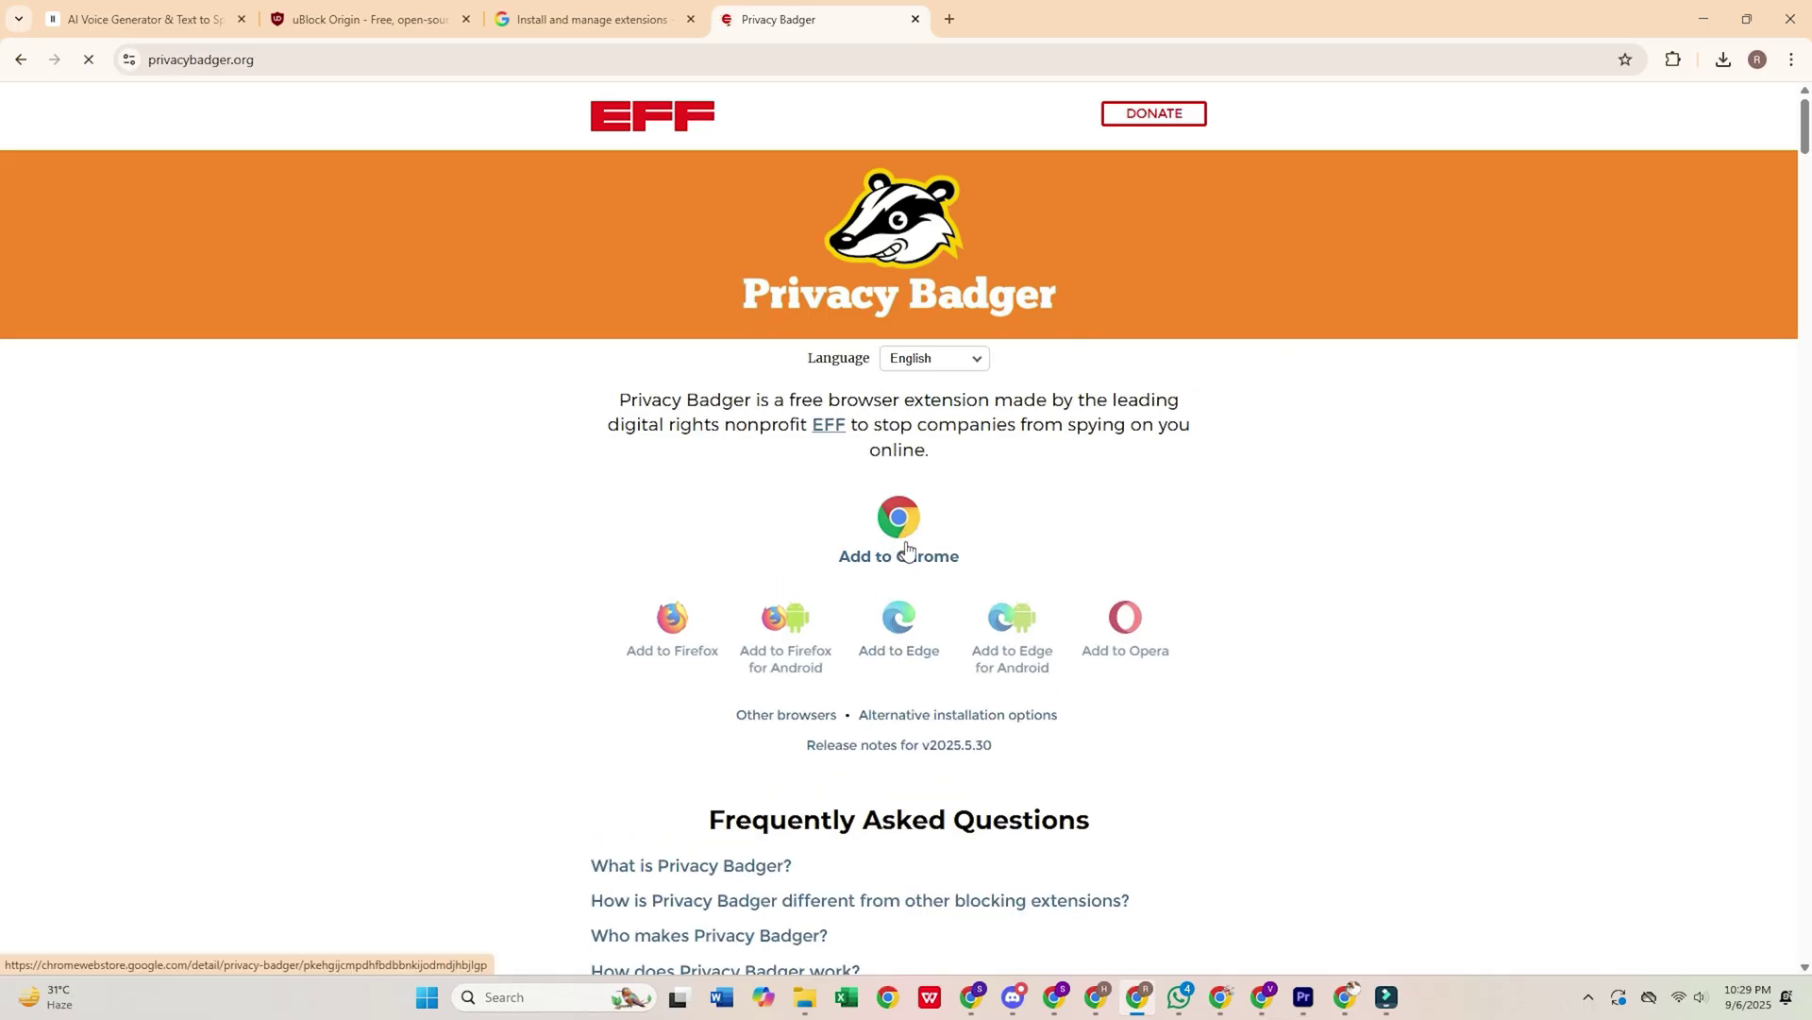
pyautogui.scroll(-3, 898, 560)
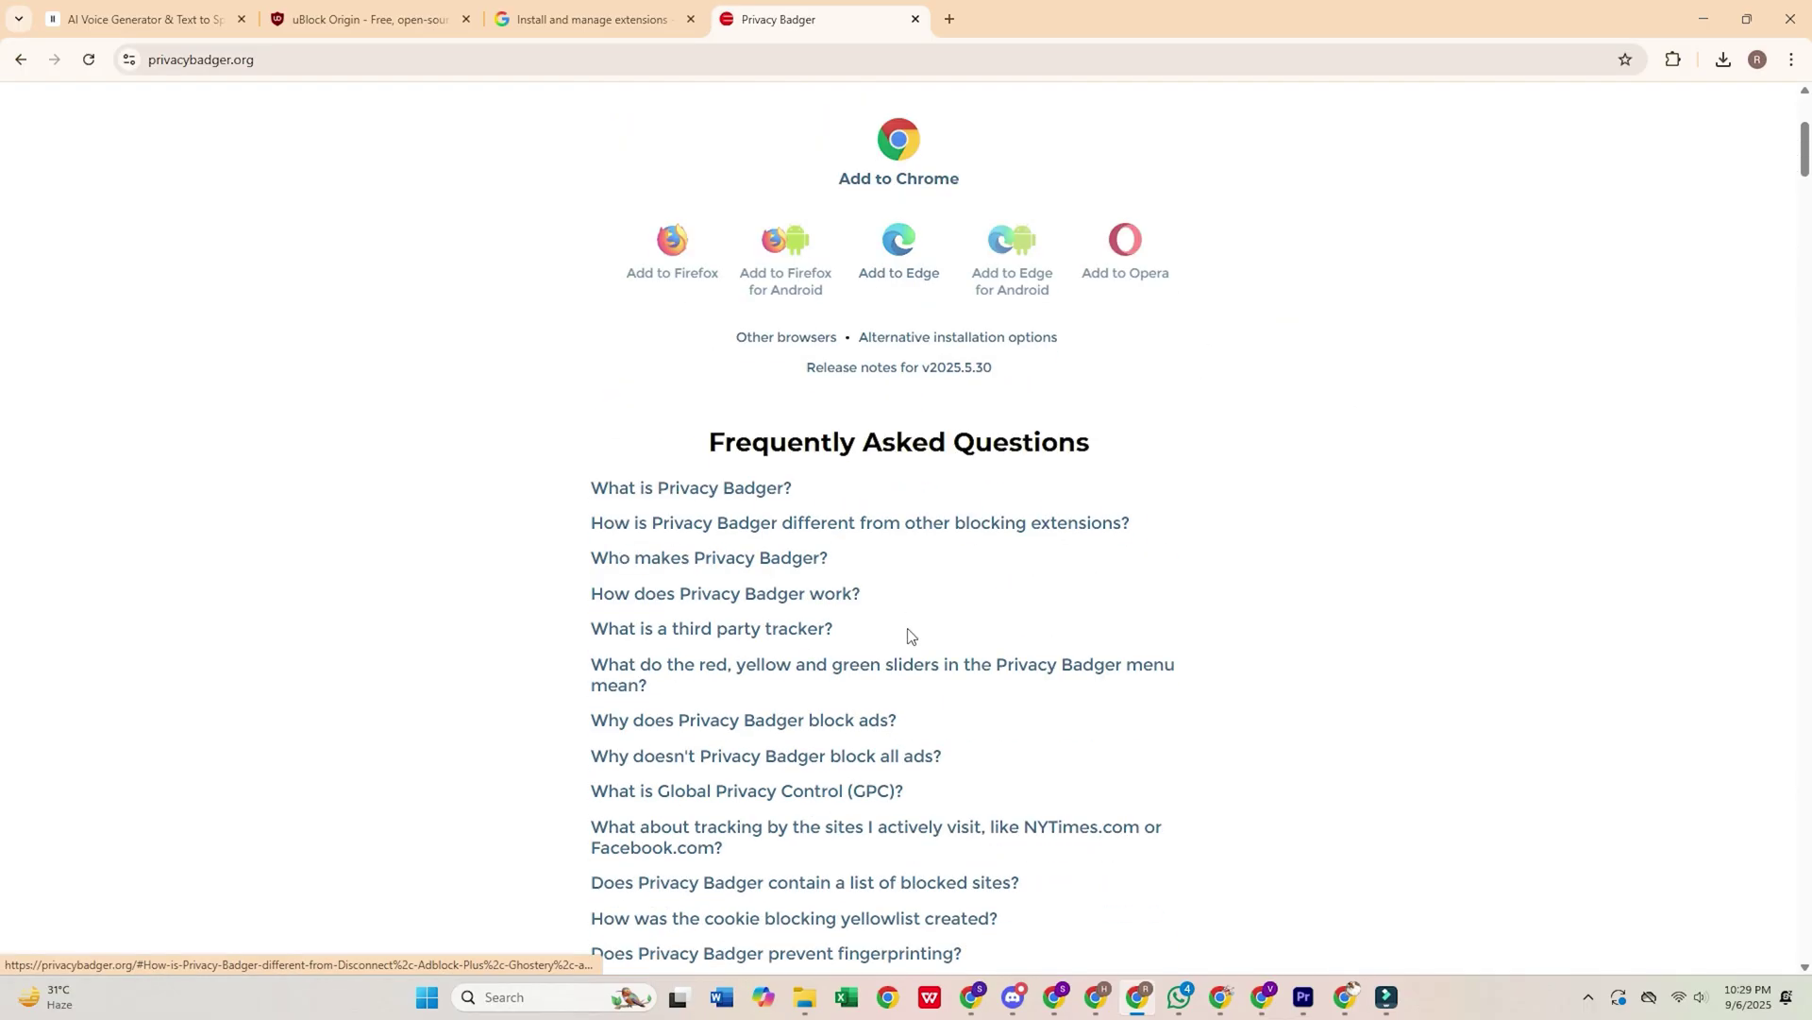
pyautogui.scroll(-1, 911, 636)
pyautogui.scroll(-3, 829, 607)
pyautogui.scroll(-3, 865, 558)
pyautogui.scroll(-4, 1008, 560)
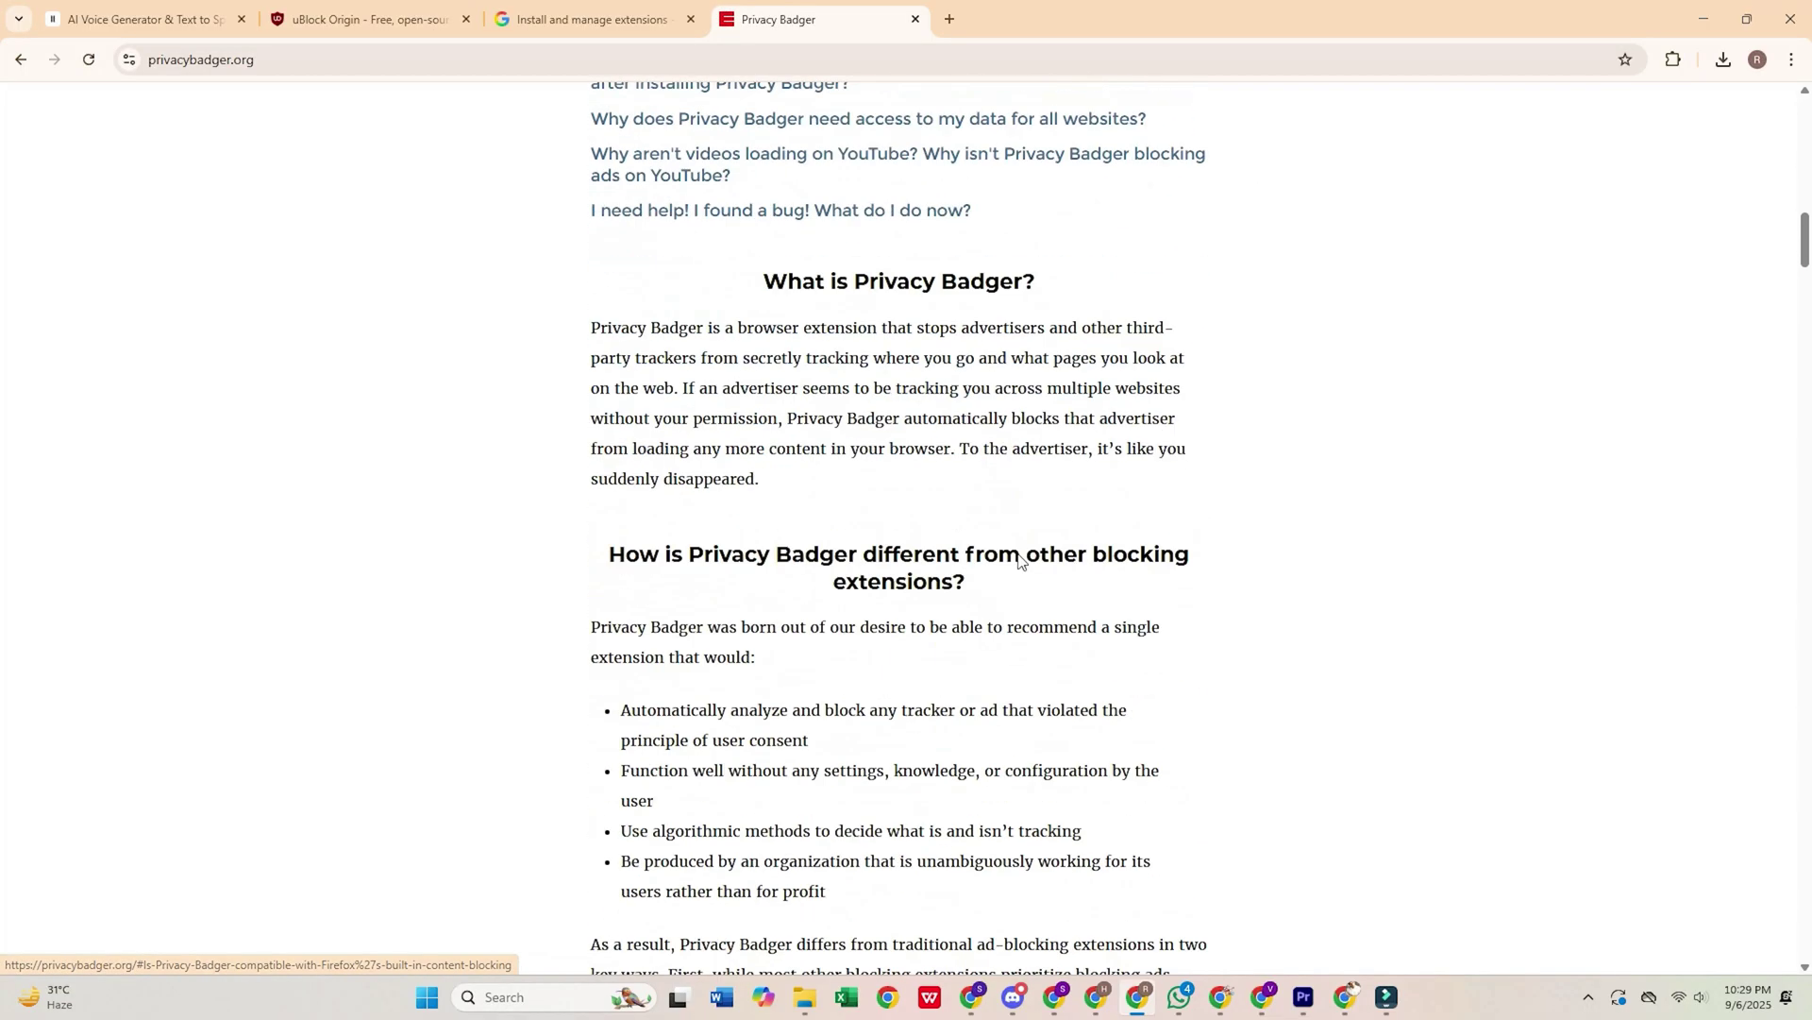